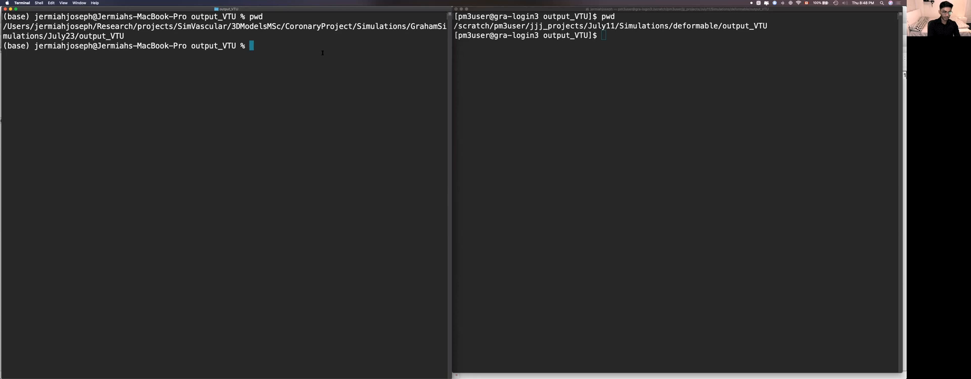
# Step: List the VTU result files in both the local and the remote output_VTU folders
pyautogui.write('ls')
pyautogui.press('Return')
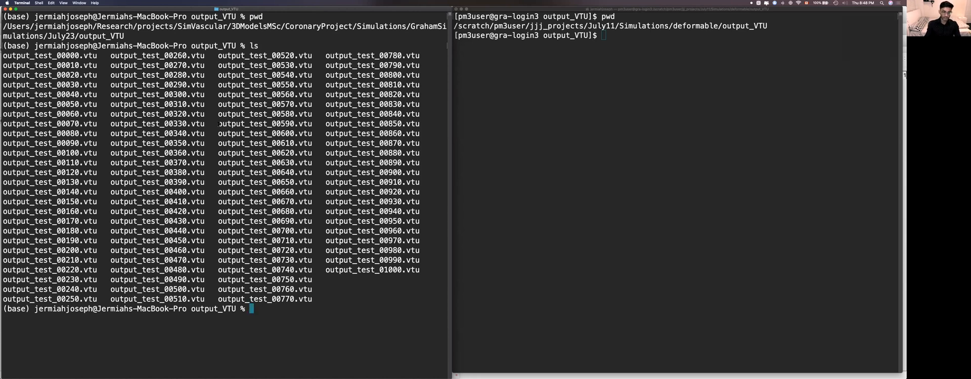
pyautogui.click(608, 69)
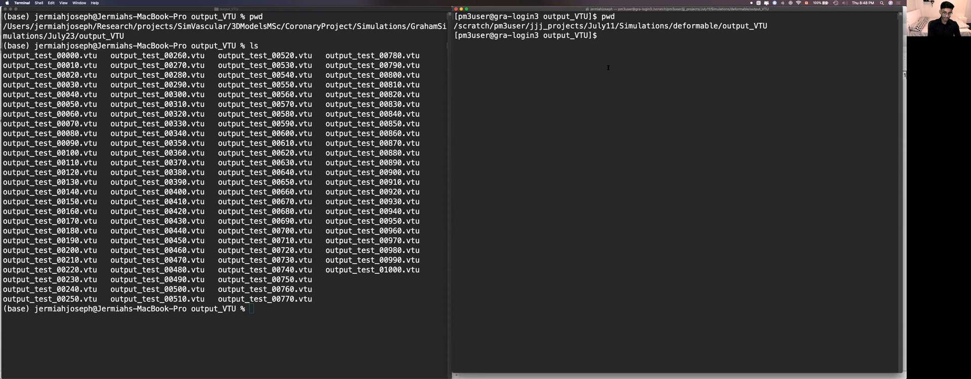
pyautogui.write('ls')
pyautogui.press('Return')
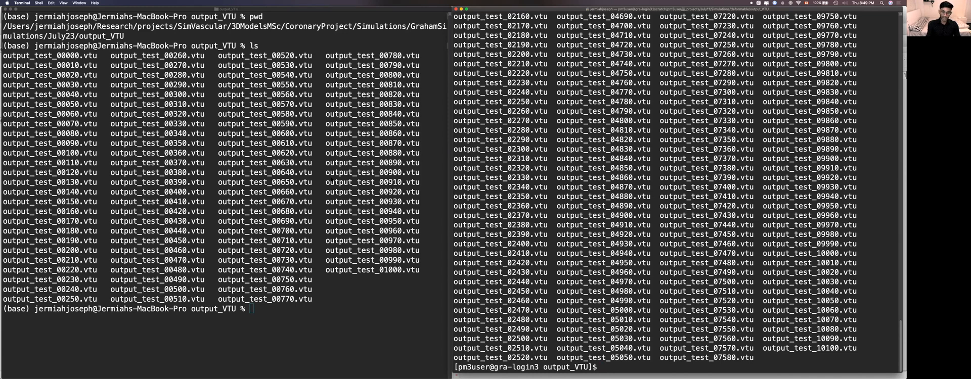
# Step: Switch to ParaView and start recording a trace with the option to trace any modified properties
pyautogui.press('super+space')
pyautogui.write('pa')
pyautogui.press('Return')
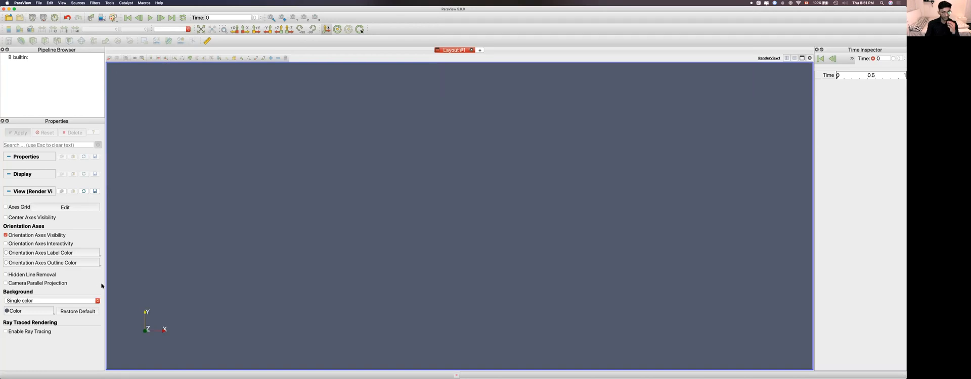
pyautogui.click(109, 3)
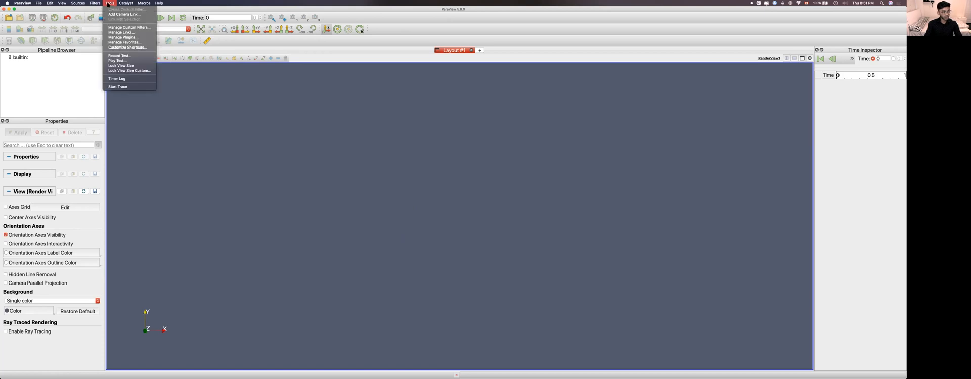
pyautogui.click(122, 87)
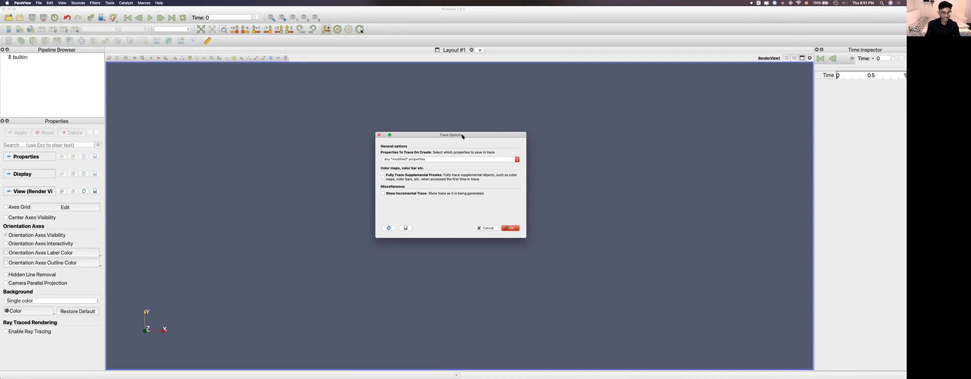
pyautogui.click(511, 228)
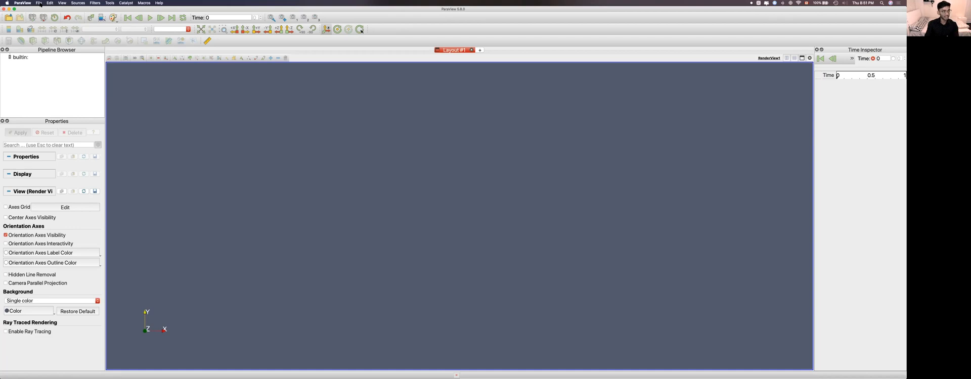
# Step: Open output_test_00750.vtu from the local output_VTU folder and load it into the render view
pyautogui.click(40, 4)
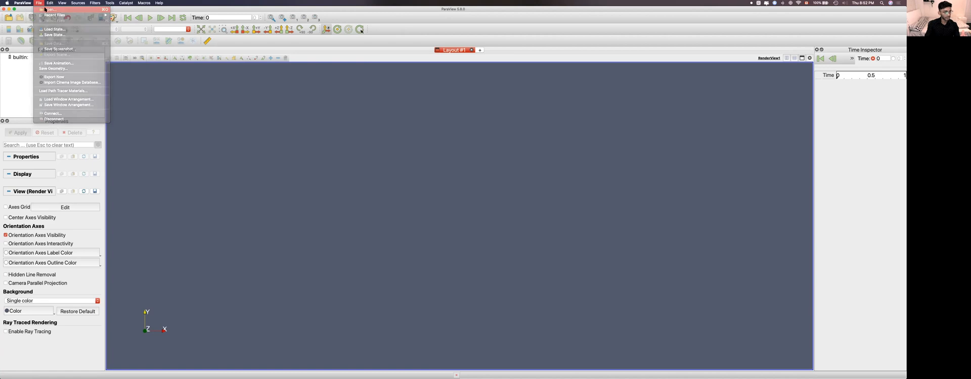
pyautogui.click(42, 9)
pyautogui.click(324, 201)
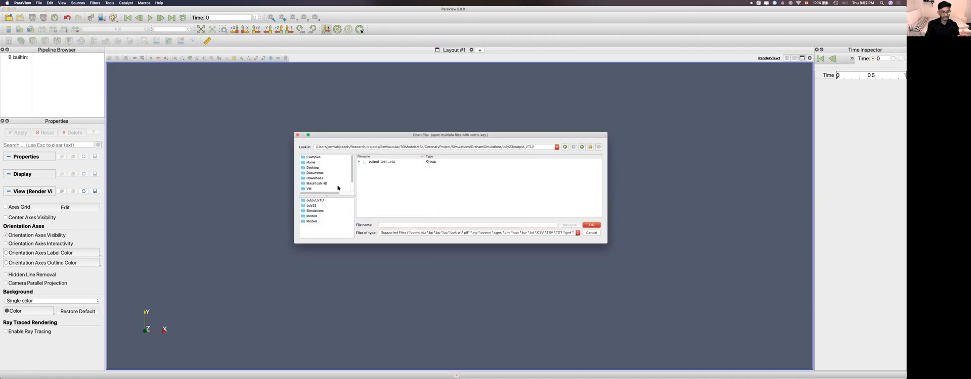
pyautogui.click(360, 162)
pyautogui.scroll(-7, 404, 181)
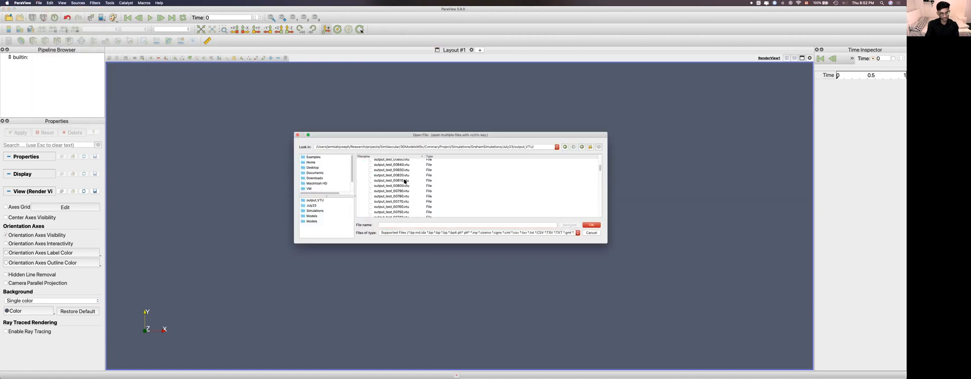
pyautogui.doubleClick(405, 189)
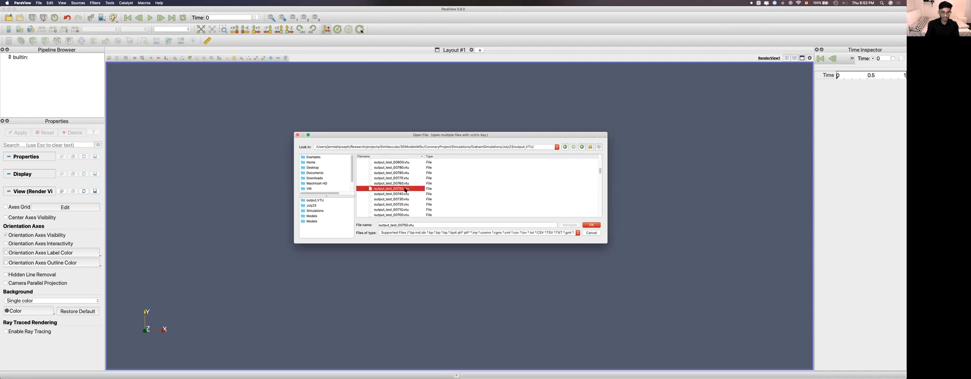
pyautogui.click(19, 134)
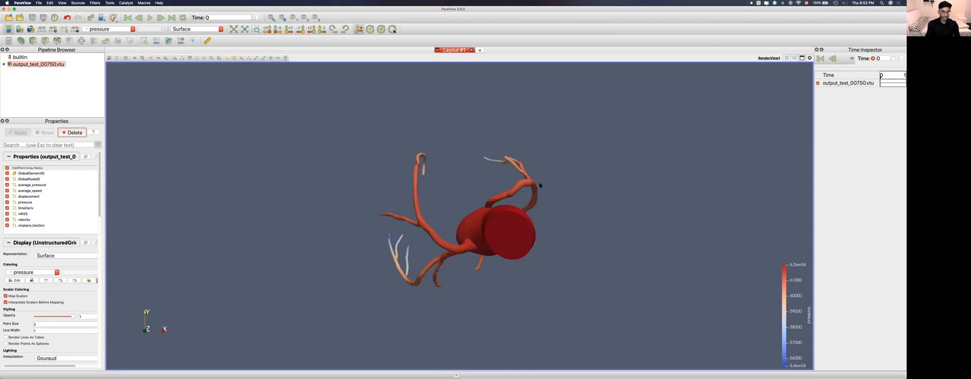
# Step: Orient the model upright and add a Calculator filter with the expression pressure/1333.33
pyautogui.moveTo(369, 188); pyautogui.dragTo(442, 197)
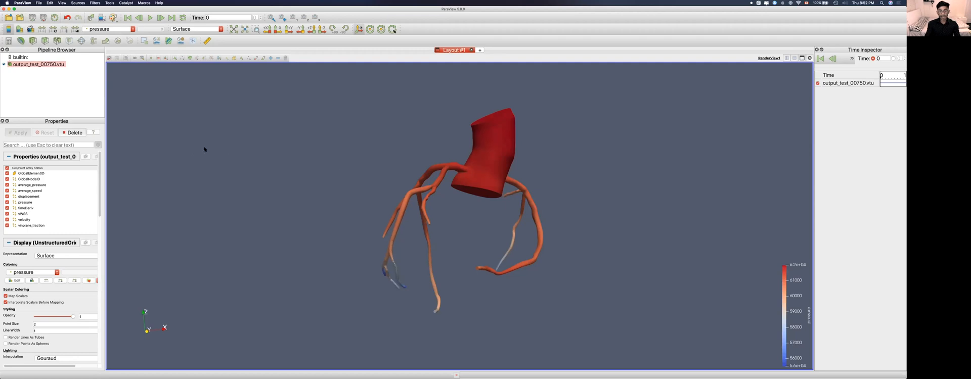
pyautogui.click(95, 3)
pyautogui.moveTo(120, 14)
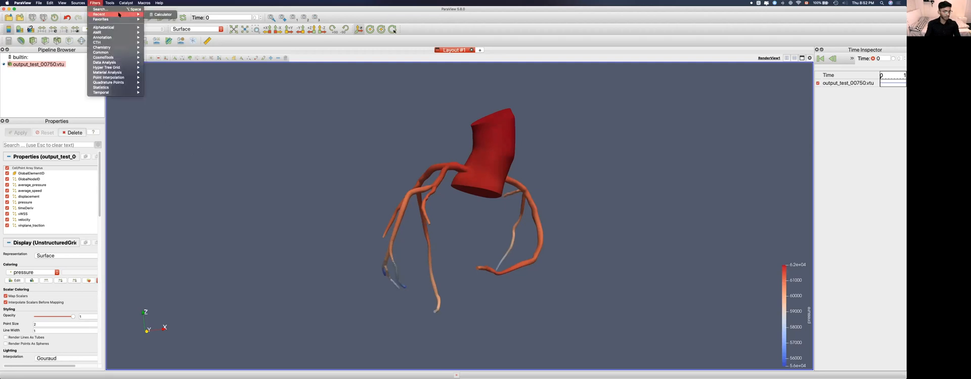
pyautogui.click(152, 17)
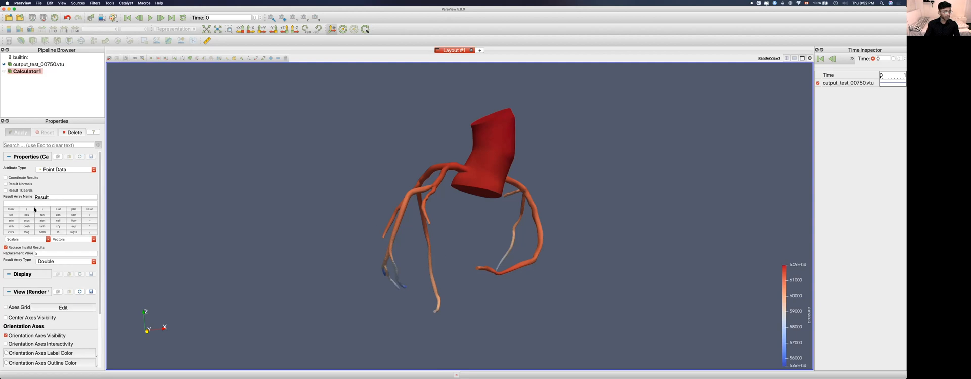
pyautogui.click(25, 239)
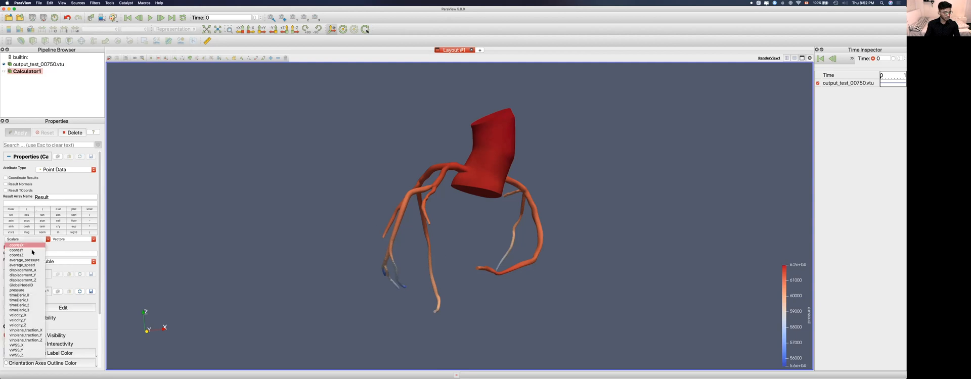
pyautogui.click(26, 292)
pyautogui.click(35, 202)
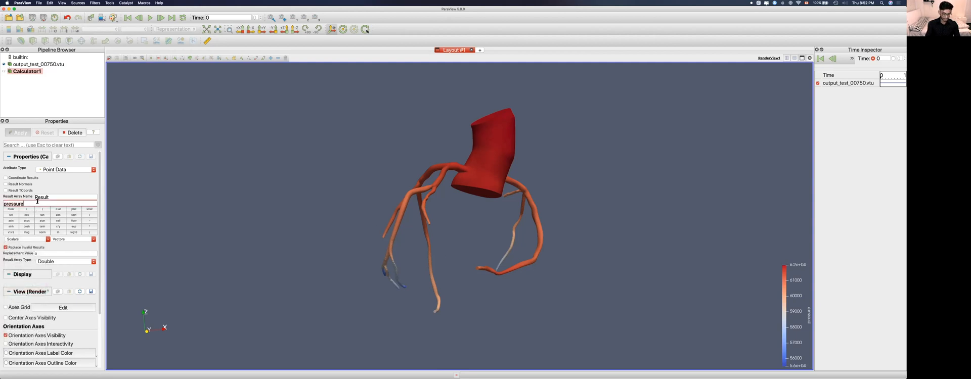
pyautogui.write('/1333.33')
# Step: Name the Calculator's result array "pressure (mmHg)" and apply the filter
pyautogui.click(42, 198)
pyautogui.write('pre')
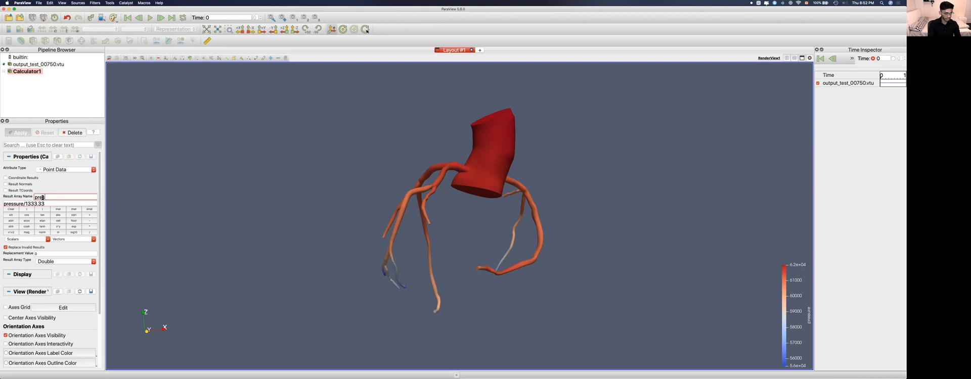
pyautogui.write('ssure (mmHg')
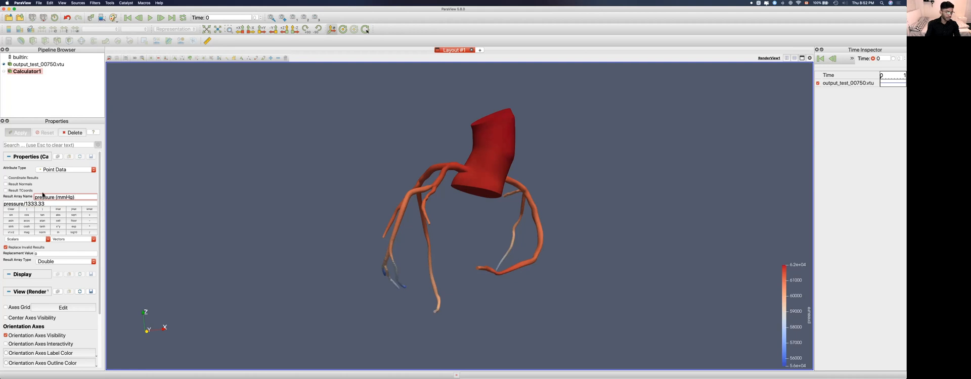
pyautogui.click(22, 134)
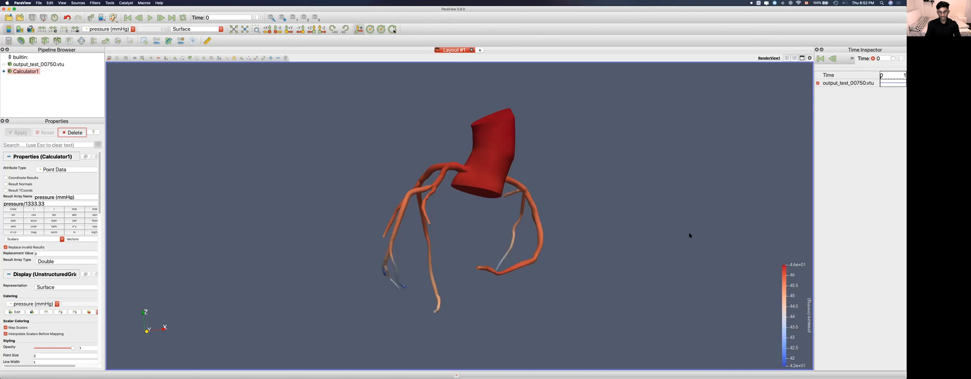
# Step: Set the render view background to white and move the color legend close beside the vessel model
pyautogui.scroll(-15, 45, 274)
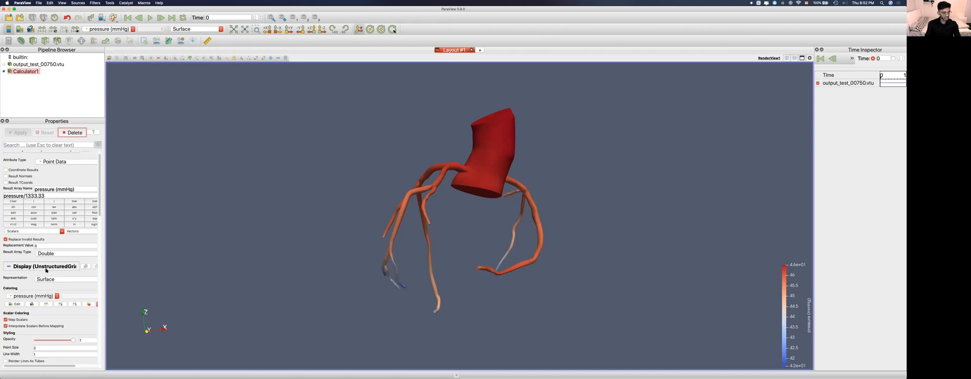
pyautogui.click(57, 340)
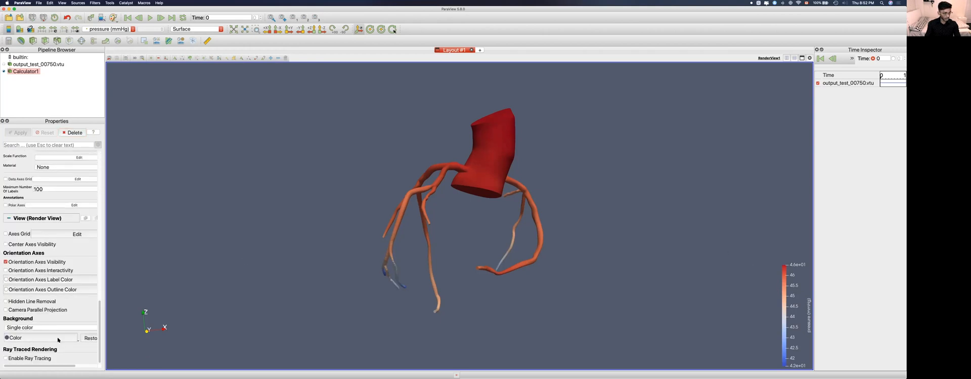
pyautogui.click(79, 313)
pyautogui.click(112, 330)
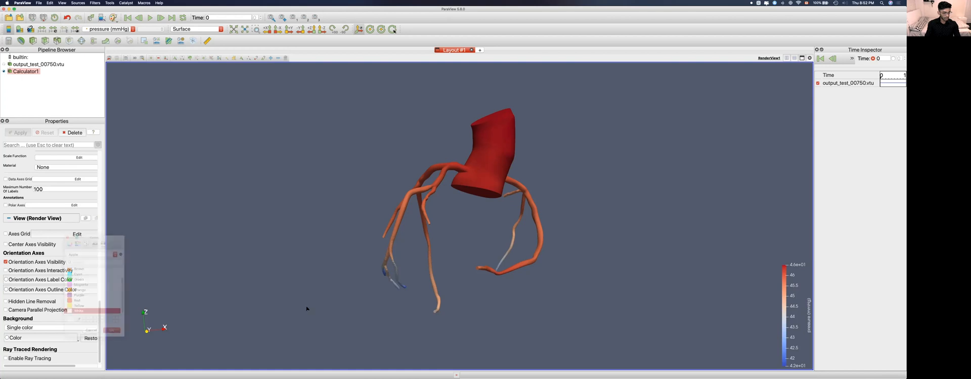
pyautogui.moveTo(796, 292); pyautogui.dragTo(591, 152)
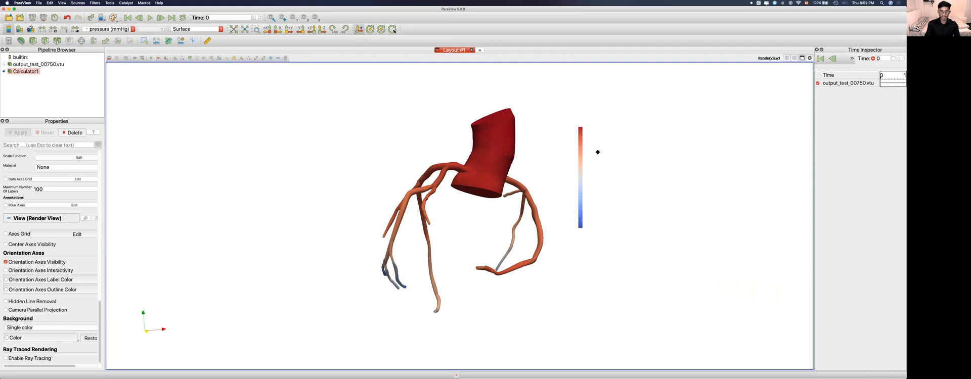
pyautogui.moveTo(606, 188); pyautogui.dragTo(622, 197)
# Step: Set the color legend's title and text/annotation fonts to black with size 36
pyautogui.scroll(10, 72, 216)
pyautogui.scroll(1, 83, 222)
pyautogui.moveTo(104, 218); pyautogui.dragTo(152, 214)
pyautogui.click(138, 237)
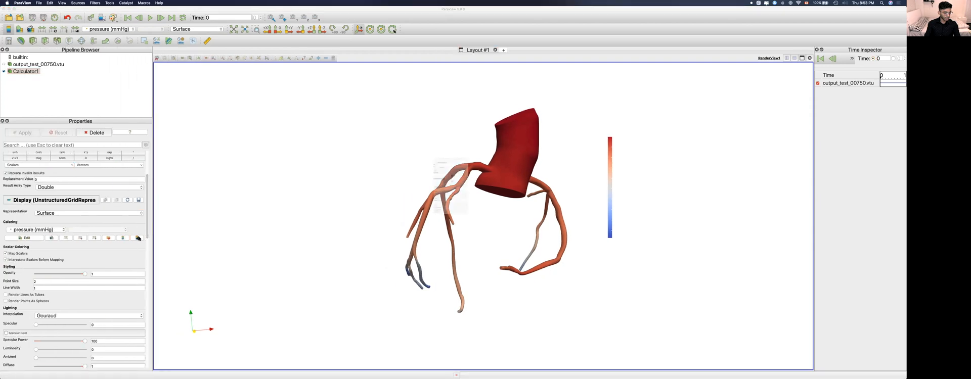
pyautogui.click(476, 159)
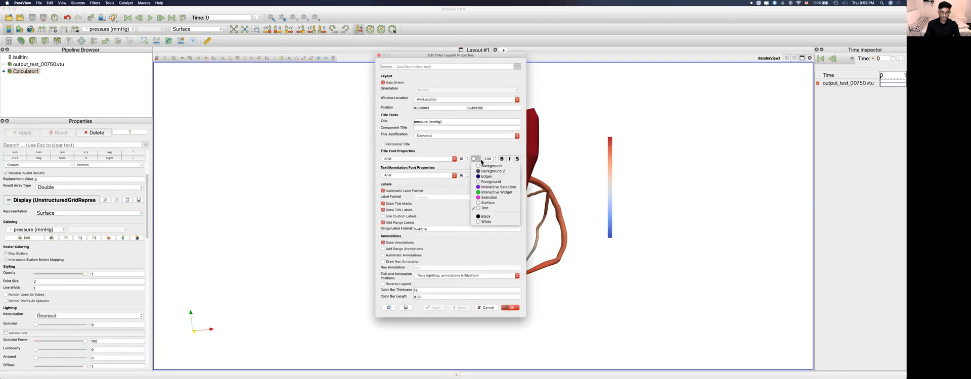
pyautogui.click(498, 218)
pyautogui.click(476, 176)
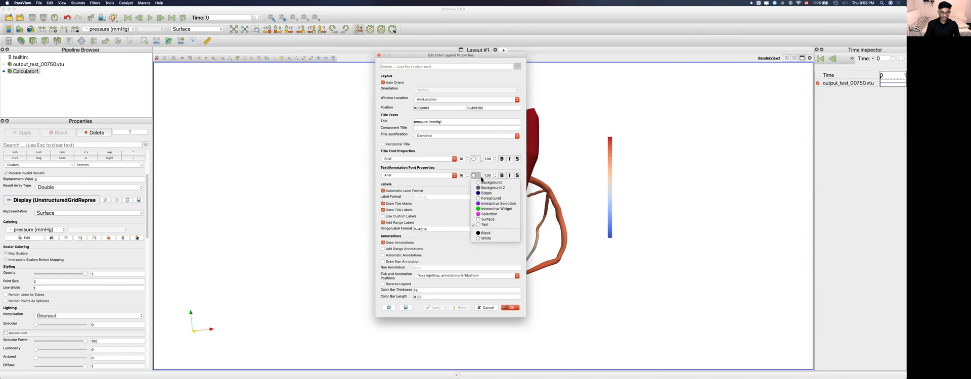
pyautogui.click(489, 233)
pyautogui.click(463, 159)
pyautogui.doubleClick(462, 175)
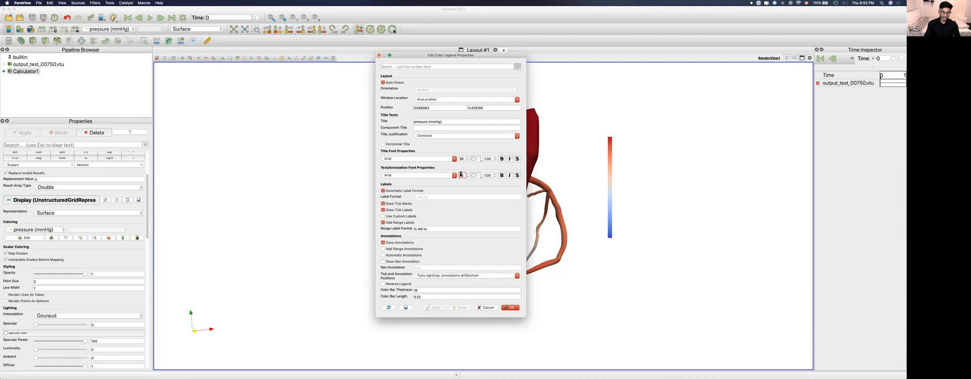
pyautogui.click(511, 308)
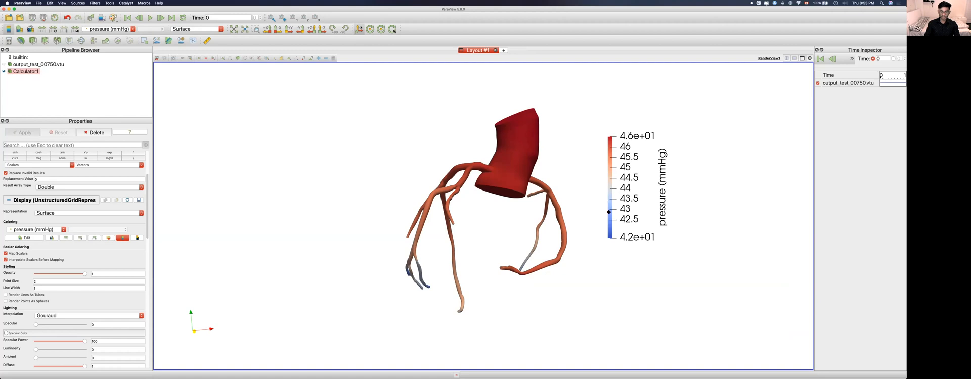
# Step: Try a color bar thickness of 36 for the pressure legend and settle on a thickness of 50
pyautogui.click(137, 238)
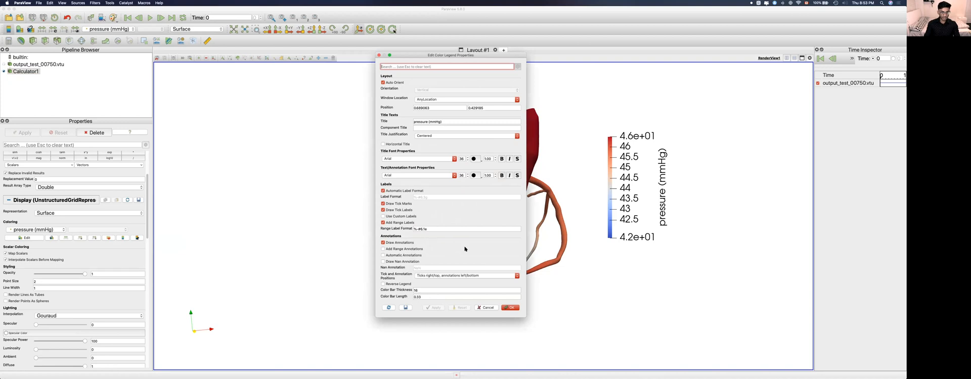
pyautogui.click(451, 291)
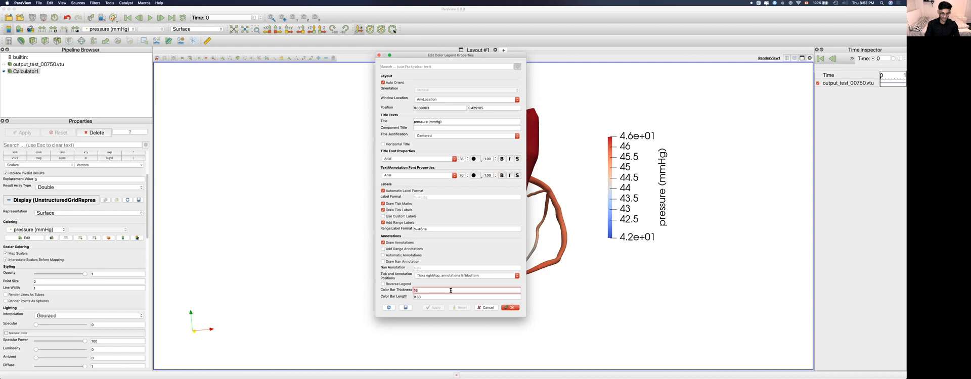
pyautogui.write('36')
pyautogui.click(434, 308)
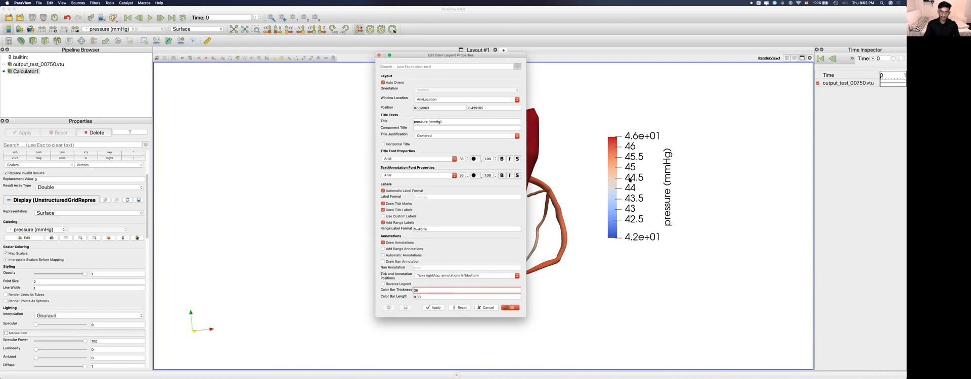
pyautogui.doubleClick(428, 290)
pyautogui.write('50')
pyautogui.click(428, 309)
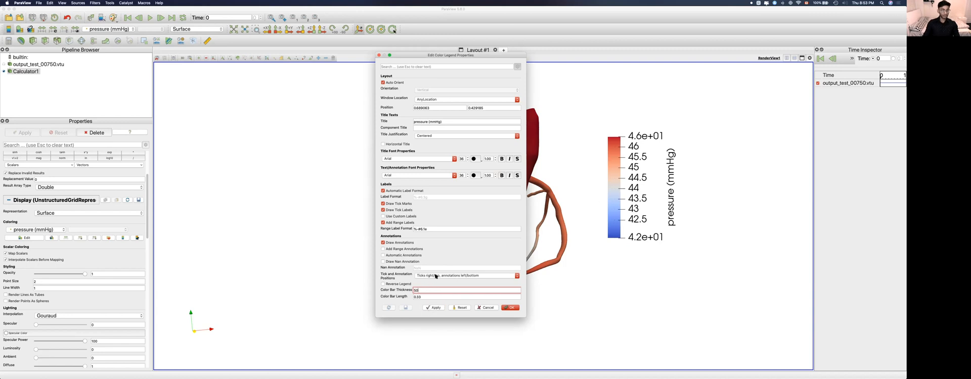
pyautogui.click(508, 309)
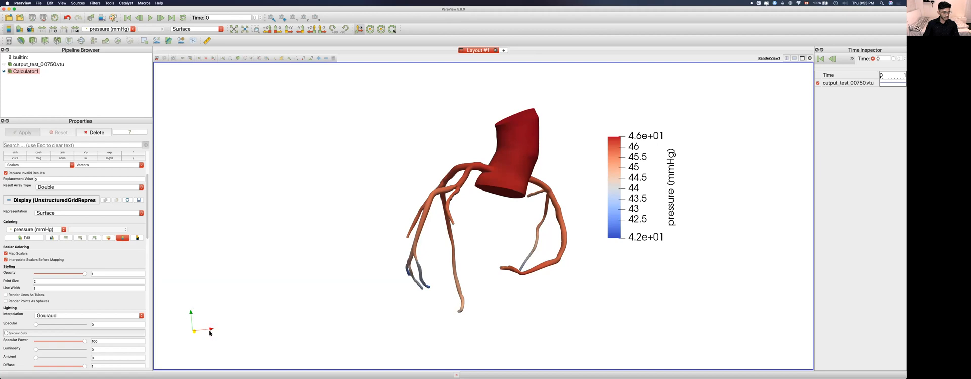
# Step: Set the orientation axes label color to black in the render view properties
pyautogui.scroll(-10, 68, 295)
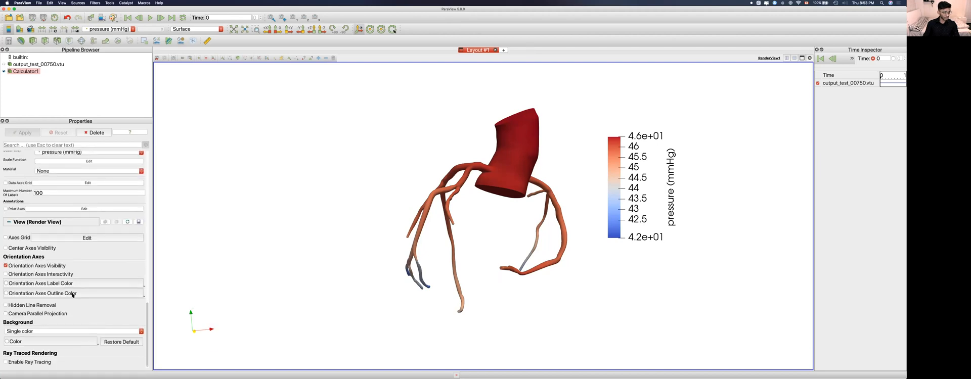
pyautogui.click(81, 286)
pyautogui.scroll(3, 84, 284)
pyautogui.click(84, 271)
pyautogui.click(111, 330)
pyautogui.click(39, 3)
pyautogui.click(64, 49)
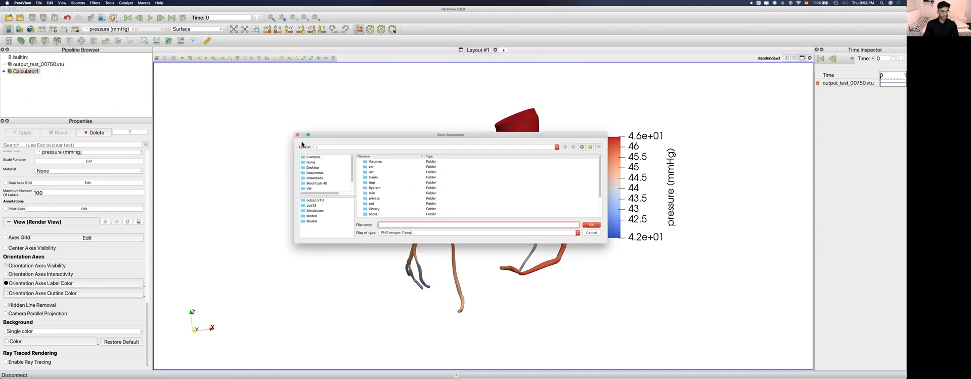
pyautogui.click(297, 136)
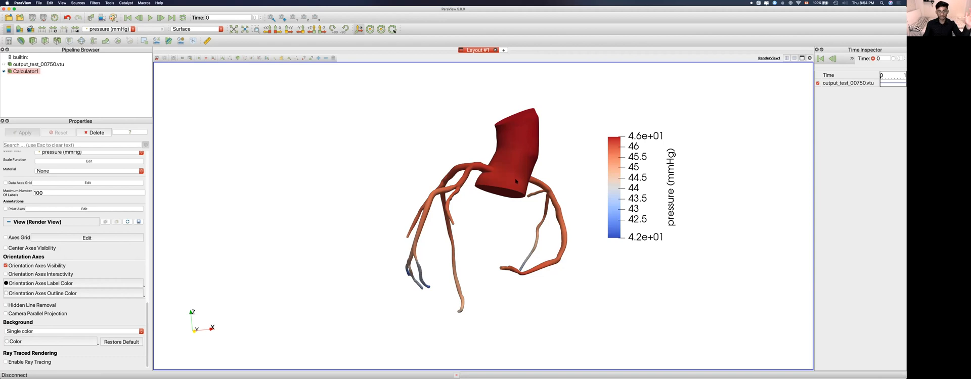
# Step: Rescale the pressure color map to a custom range of 20 to 150
pyautogui.scroll(10, 86, 238)
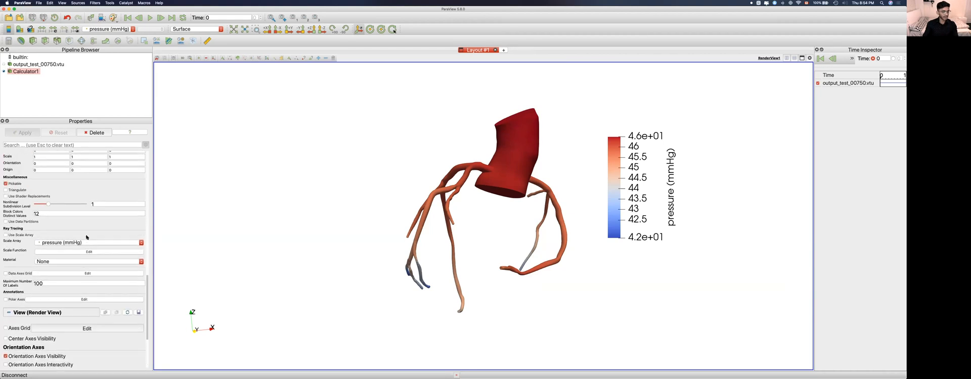
pyautogui.scroll(10, 86, 238)
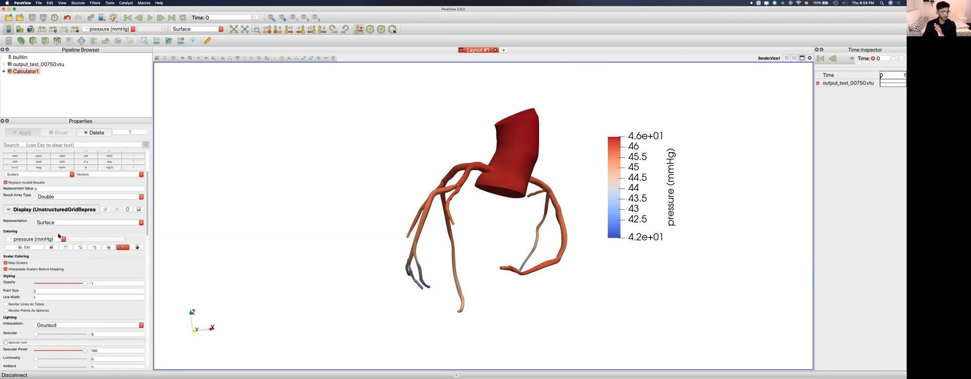
pyautogui.click(81, 248)
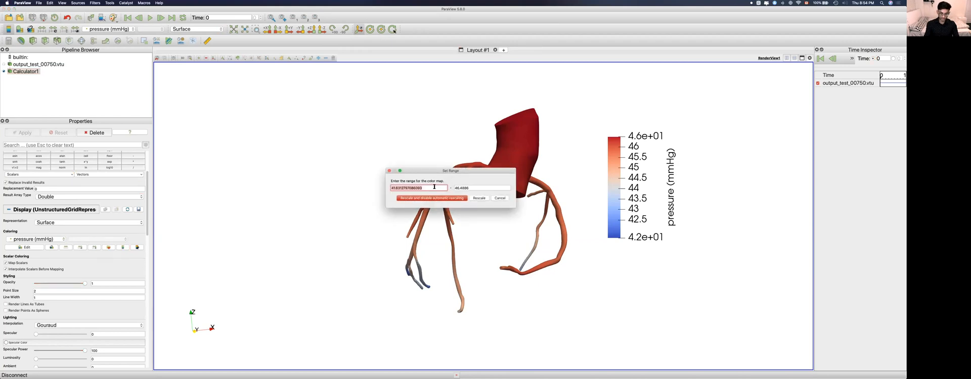
pyautogui.write('20')
pyautogui.doubleClick(470, 188)
pyautogui.write('150')
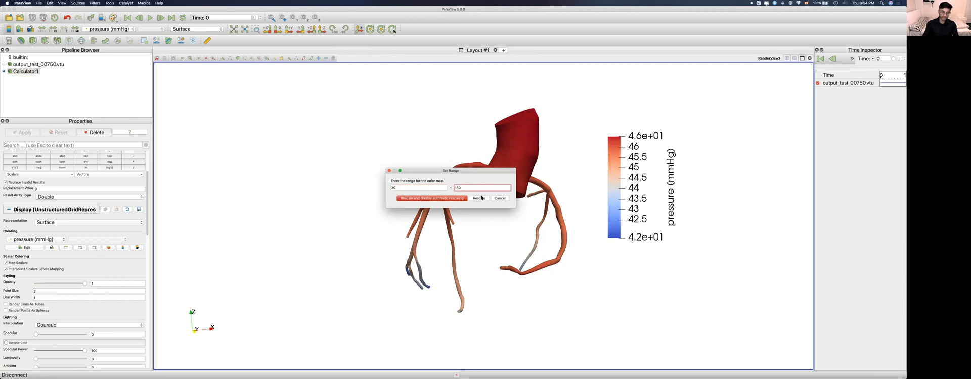
pyautogui.click(479, 198)
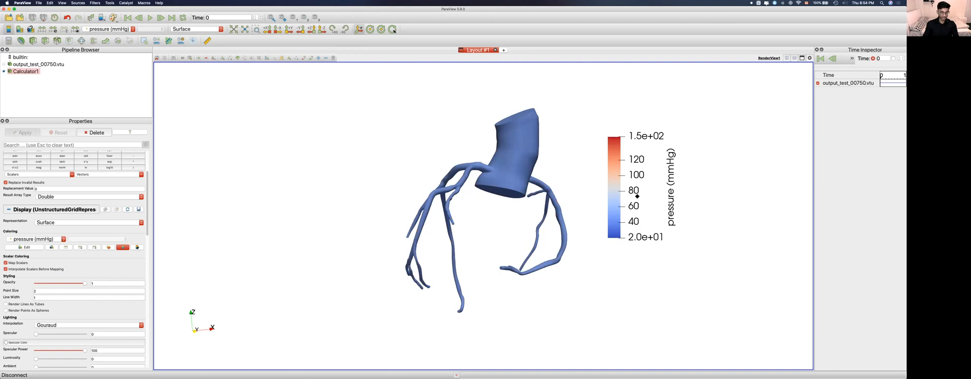
# Step: Change the color legend's range label format to %-#6.1f
pyautogui.click(138, 248)
pyautogui.click(431, 230)
pyautogui.press('BackSpace')
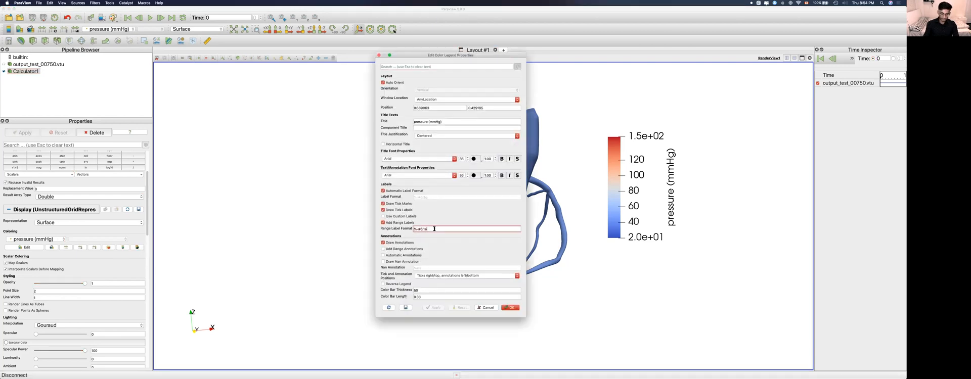
pyautogui.click(509, 308)
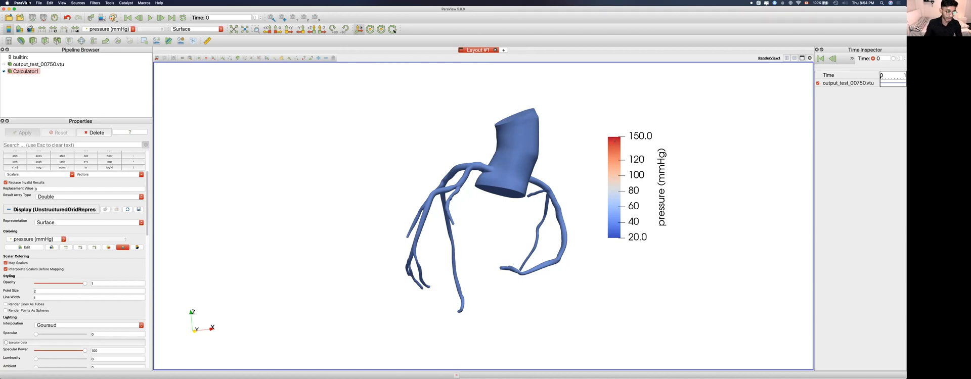
# Step: Save a screenshot of the view as the PNG image 3D_cor_viz in the output_VTU folder, using the default options
pyautogui.click(38, 3)
pyautogui.click(59, 49)
pyautogui.click(316, 200)
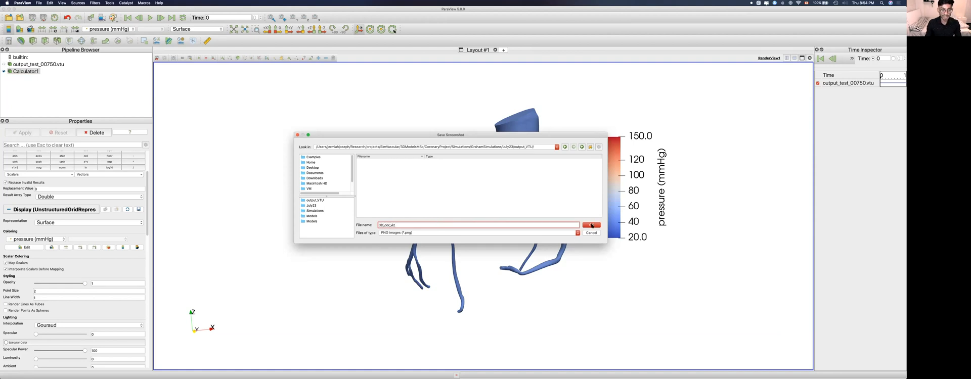
pyautogui.click(592, 226)
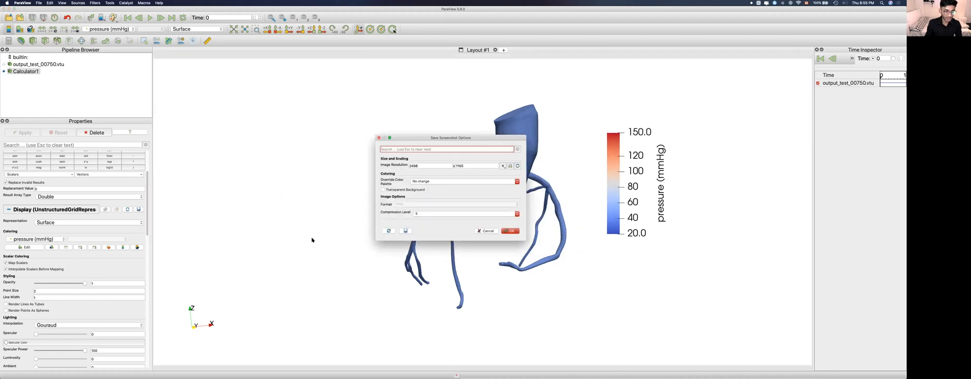
pyautogui.click(513, 232)
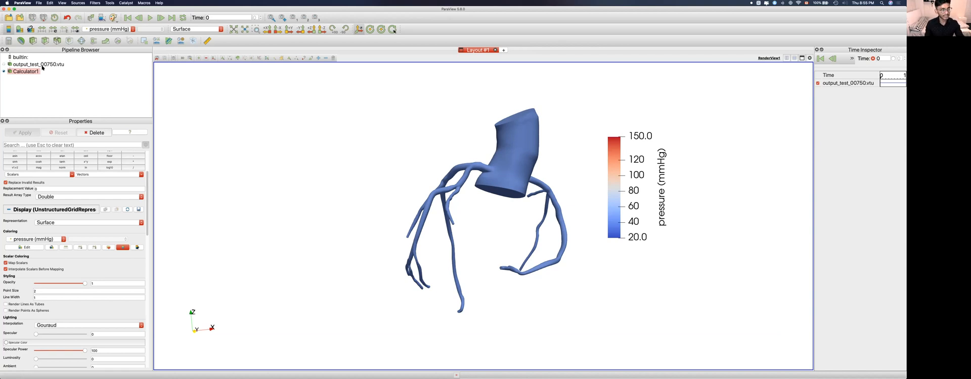
# Step: Delete the Calculator and the loaded VTU file from the pipeline and stop the trace
pyautogui.click(97, 133)
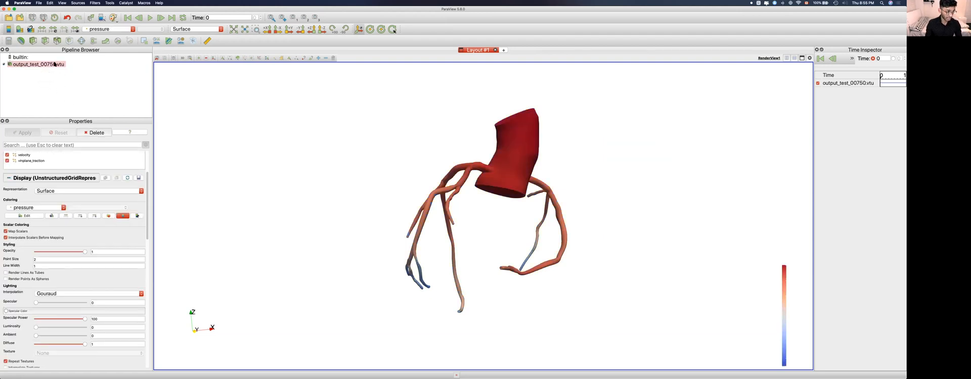
pyautogui.click(99, 133)
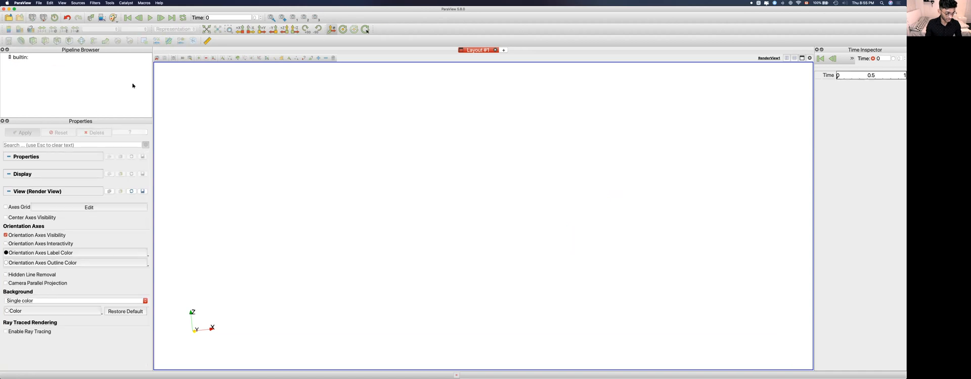
pyautogui.click(109, 3)
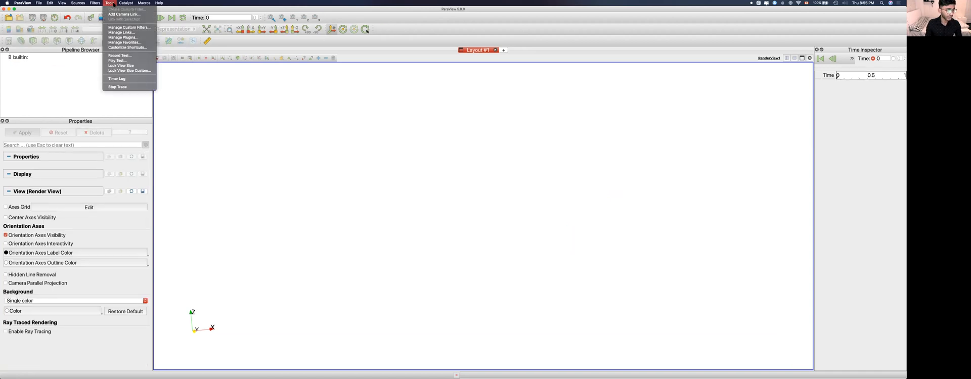
pyautogui.click(127, 88)
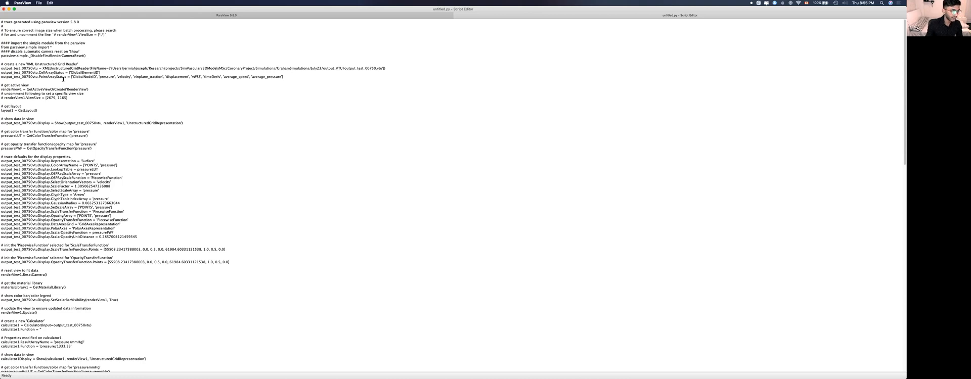
# Step: Review the generated trace and save it as the Python script visualization_script in the output_VTU folder
pyautogui.scroll(-20, 63, 80)
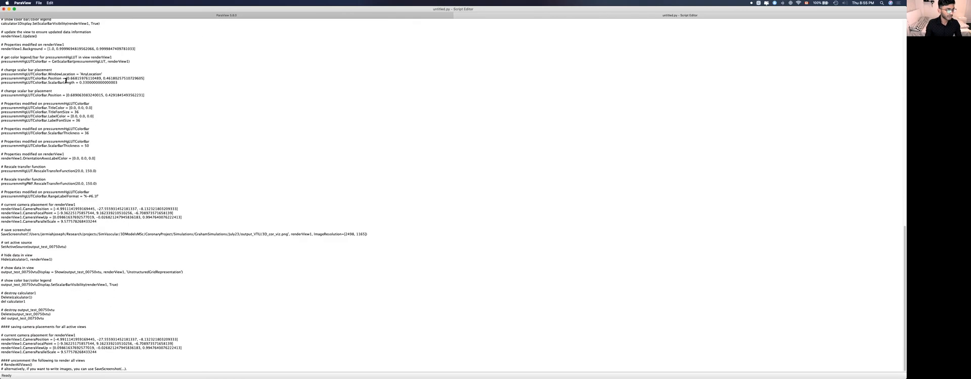
pyautogui.scroll(10, 58, 71)
pyautogui.click(38, 3)
pyautogui.click(58, 24)
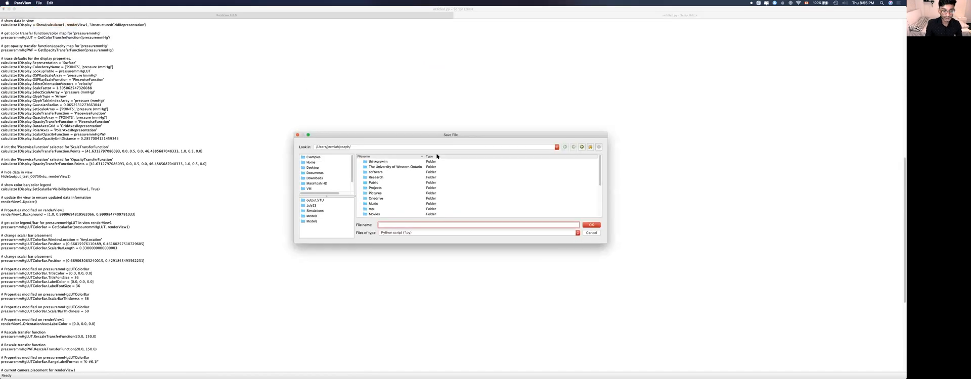
pyautogui.click(325, 201)
pyautogui.click(424, 225)
pyautogui.write('vizualization_script')
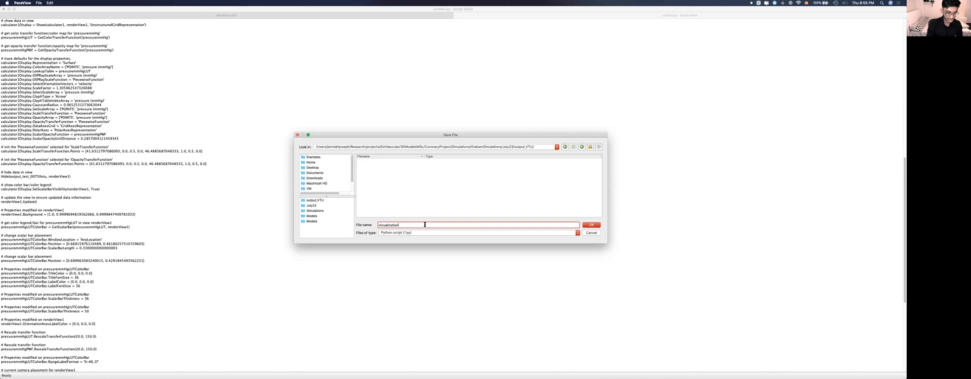
pyautogui.click(589, 225)
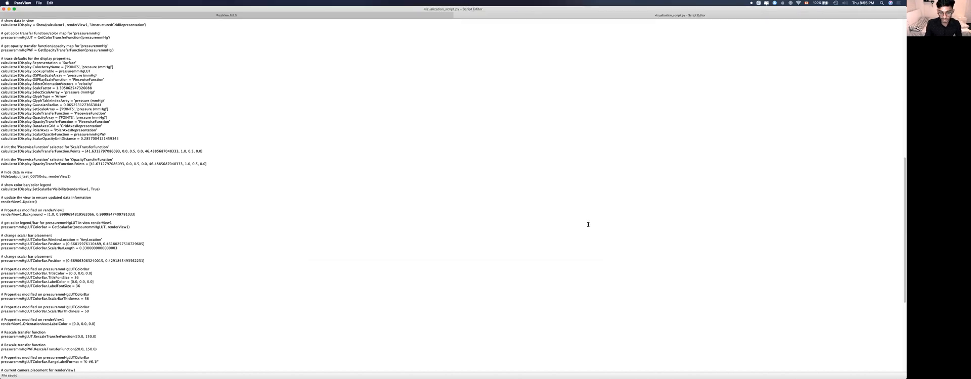
# Step: Switch to Atom, open visualization_script.py from the project tree and collapse the output_VTU folder
pyautogui.click(455, 15)
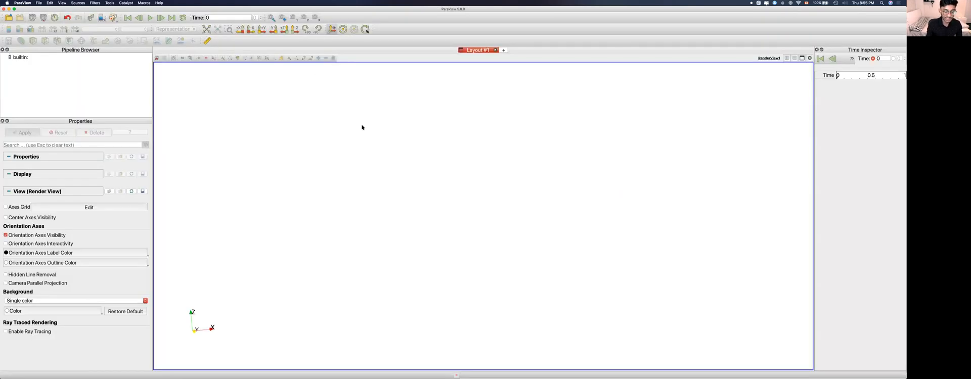
pyautogui.press('super+Tab')
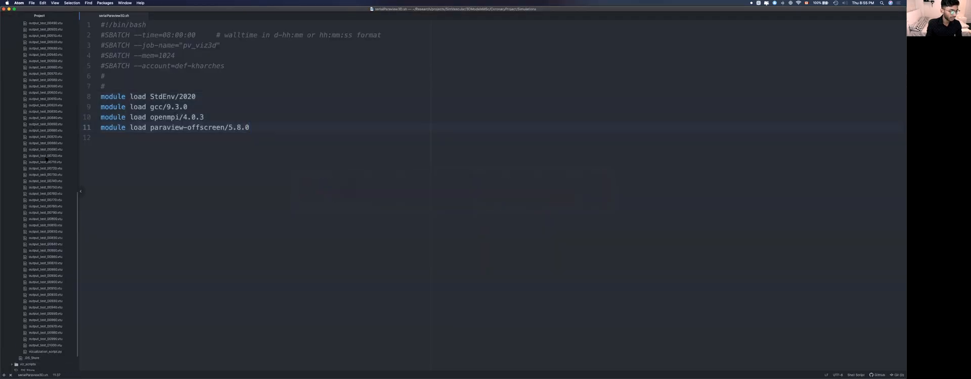
pyautogui.scroll(-1, 49, 364)
pyautogui.click(50, 324)
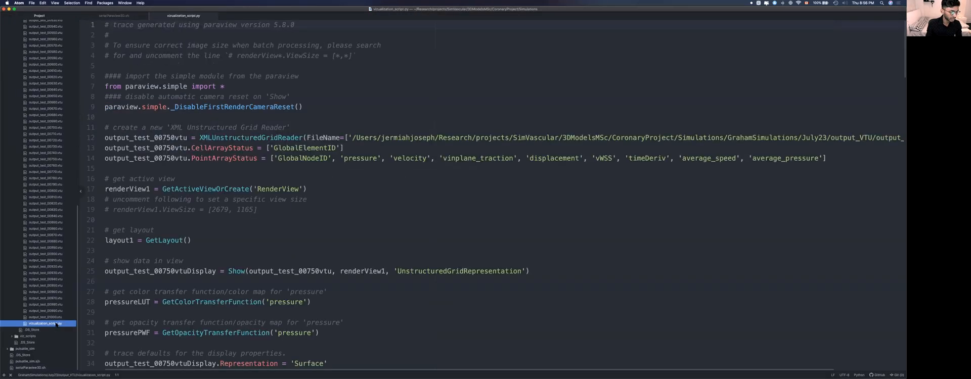
pyautogui.scroll(15, 47, 145)
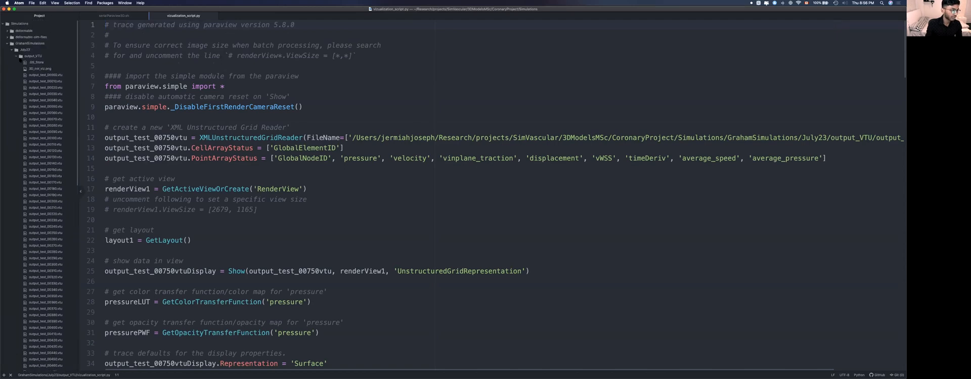
pyautogui.click(20, 57)
# Step: Search the script for "Users" to locate the absolute file paths
pyautogui.click(352, 138)
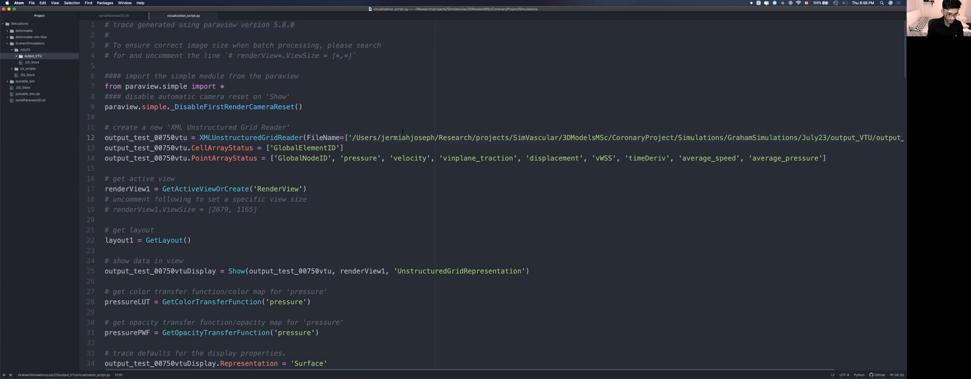
pyautogui.press('super+f')
pyautogui.write('USERS')
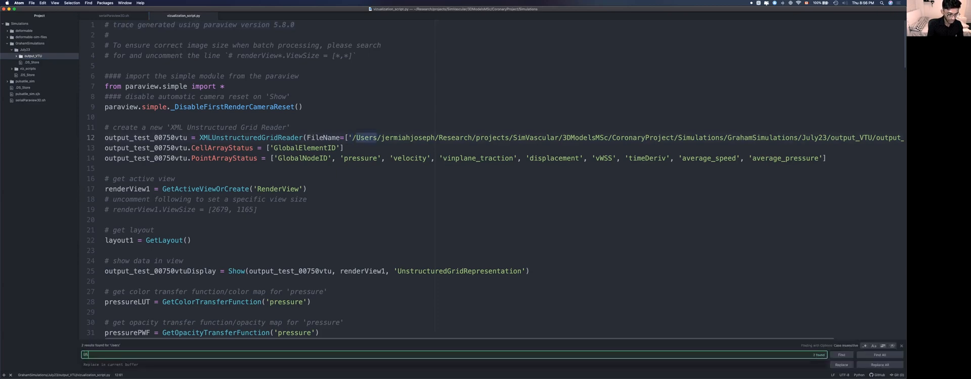
pyautogui.press('BackSpace')
pyautogui.press('BackSpace')
pyautogui.press('BackSpace')
pyautogui.press('BackSpace')
pyautogui.write('sers')
pyautogui.press('Return')
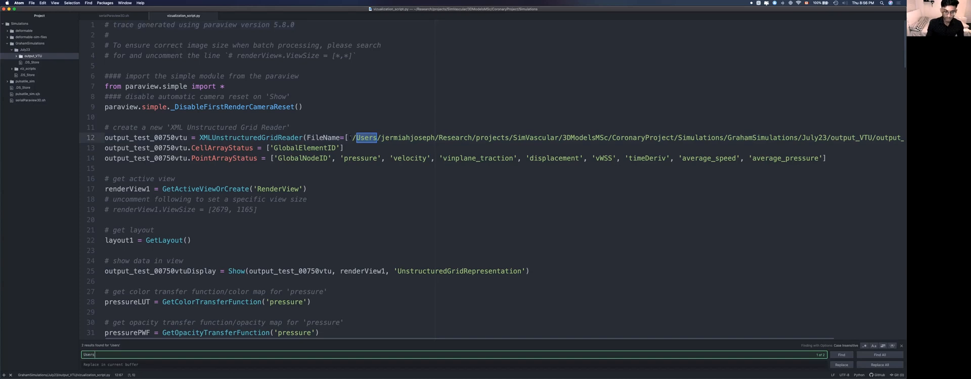
# Step: Delete the directory path from the reader's FileName on line 12, keeping only output_test_00750.vtu
pyautogui.moveTo(353, 138); pyautogui.dragTo(888, 137)
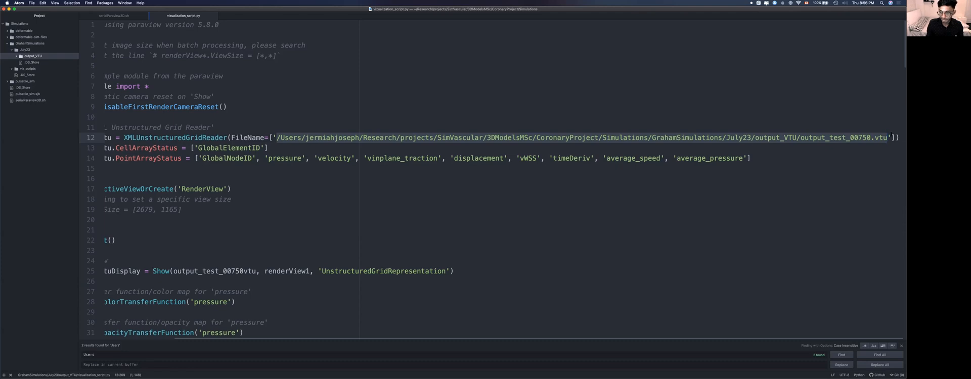
pyautogui.click(801, 138)
pyautogui.moveTo(801, 138); pyautogui.dragTo(277, 137)
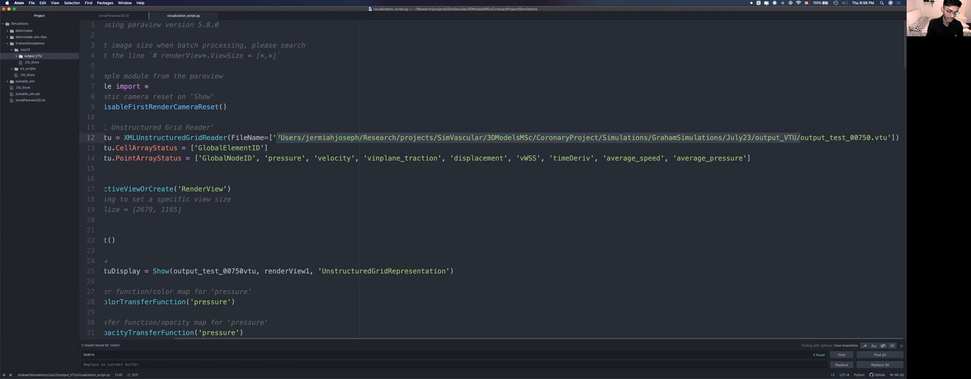
pyautogui.press('BackSpace')
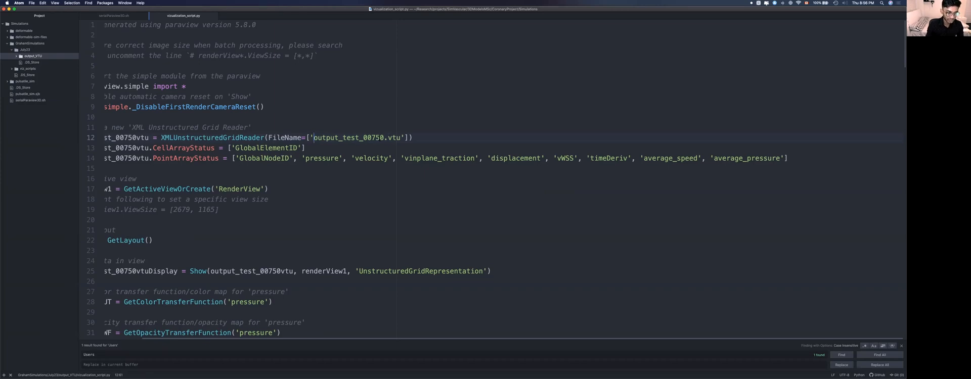
# Step: Find the remaining "Users" match and delete the directory path from SaveScreenshot on line 170, keeping only 3D_cor_viz.png
pyautogui.scroll(-1, 247, 215)
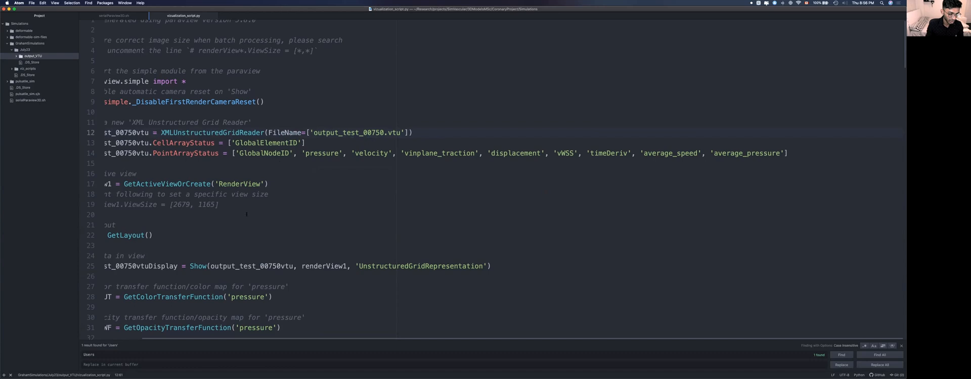
pyautogui.press('super+f')
pyautogui.press('Return')
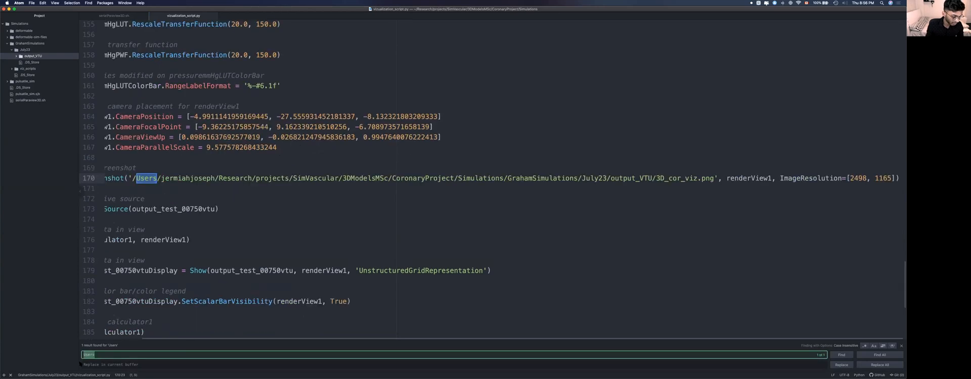
pyautogui.hscroll(-2, 145, 231)
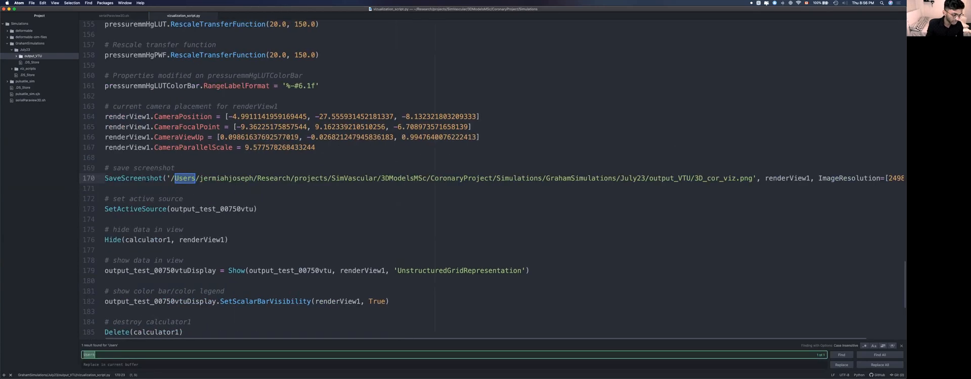
pyautogui.click(175, 178)
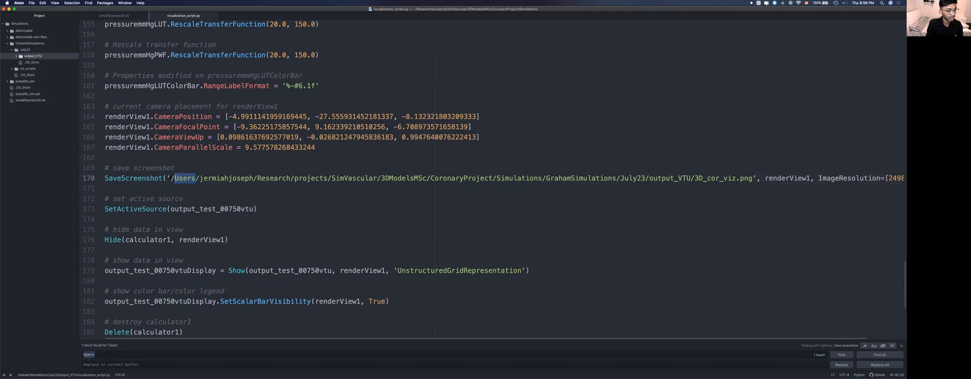
pyautogui.moveTo(171, 179); pyautogui.dragTo(694, 179)
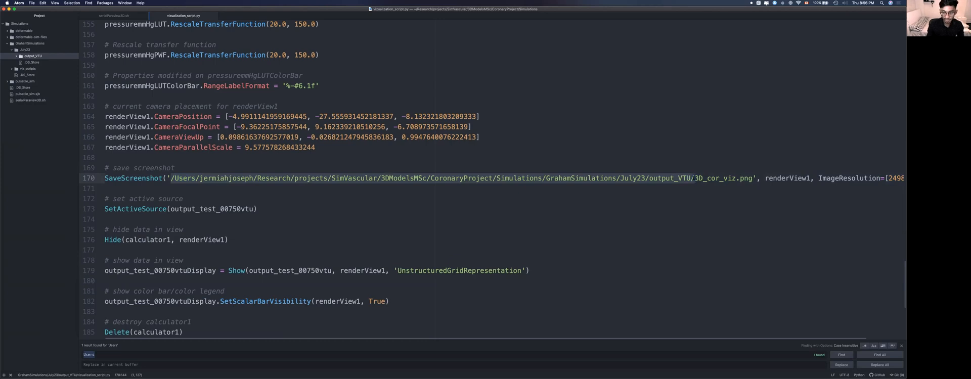
pyautogui.press('BackSpace')
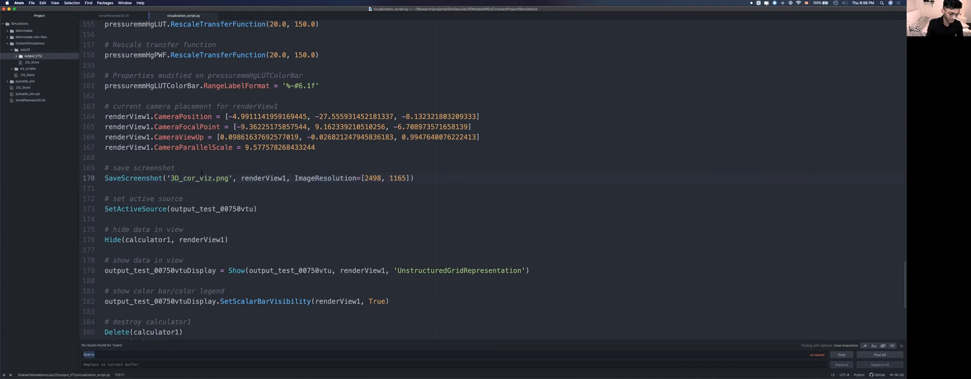
# Step: Uncomment the renderView1.ViewSize = [2679, 1165] setting on line 19 near the start of the script
pyautogui.scroll(20, 212, 186)
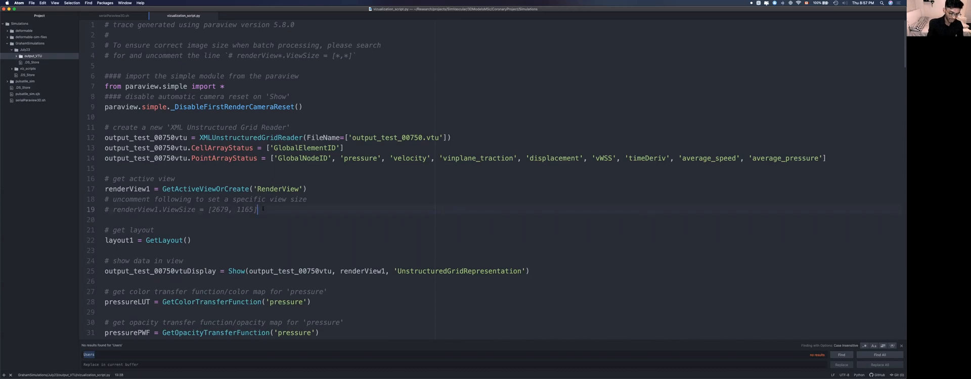
pyautogui.press('super+slash')
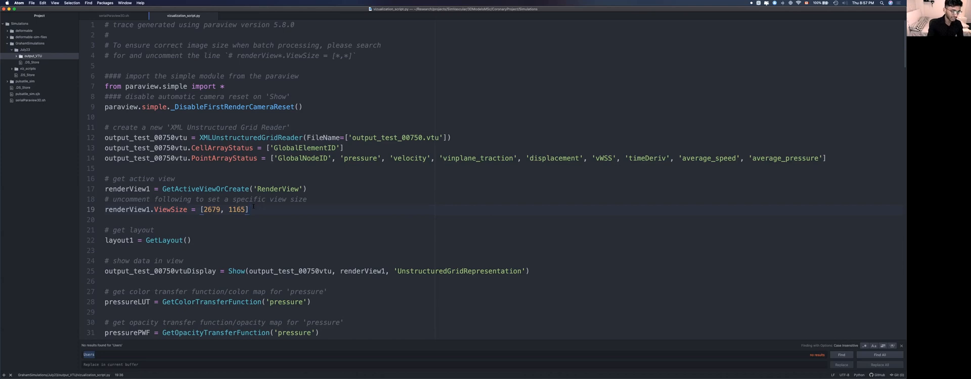
# Step: Switch to Terminal, clear the local session and list the contents of the output_VTU folder
pyautogui.press('super+Tab')
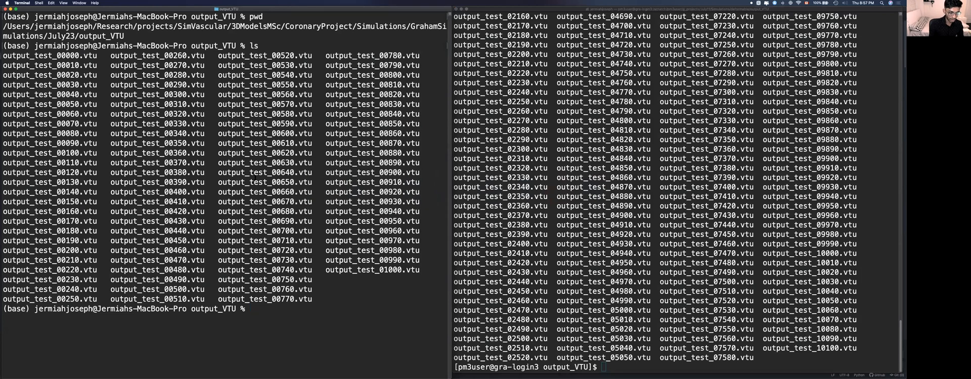
pyautogui.hotkey('ctrl', 'l')
pyautogui.write('ls')
pyautogui.press('Return')
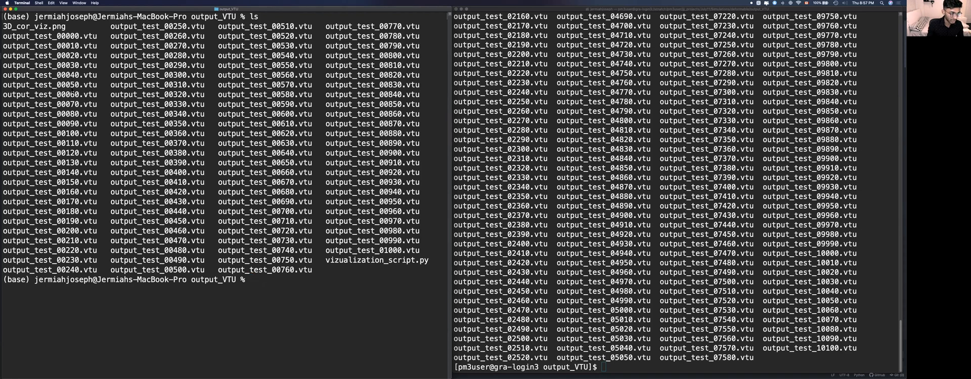
# Step: Open 3D_cor_viz.png from the command line to view the screenshot, and close the image
pyautogui.write('open ')
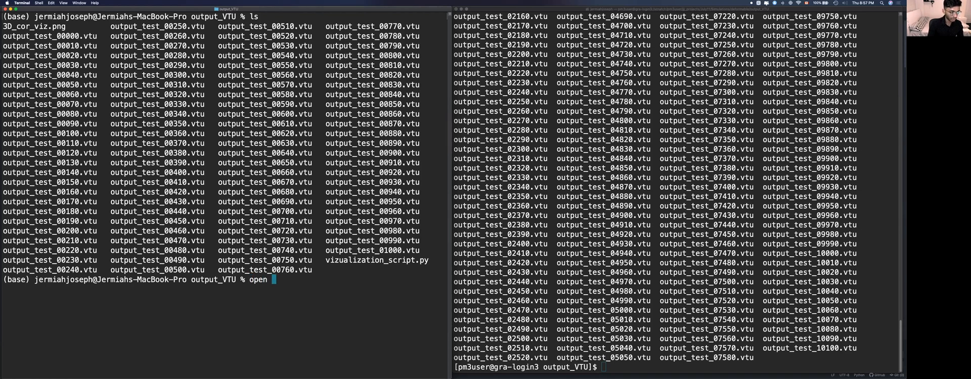
pyautogui.write('3D')
pyautogui.press('Tab')
pyautogui.press('Return')
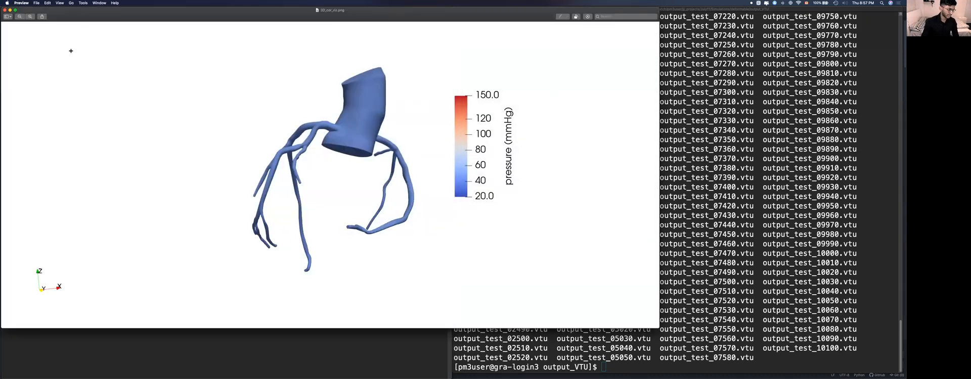
pyautogui.click(4, 10)
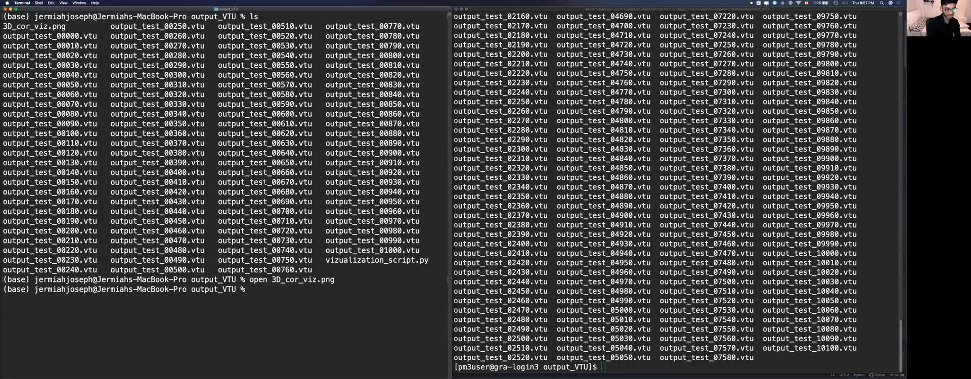
# Step: Rename 3D_cor_viz.png to 3D_cor_viz_fromGUI.png with mv and list the cleared folder view again
pyautogui.write('mv 3')
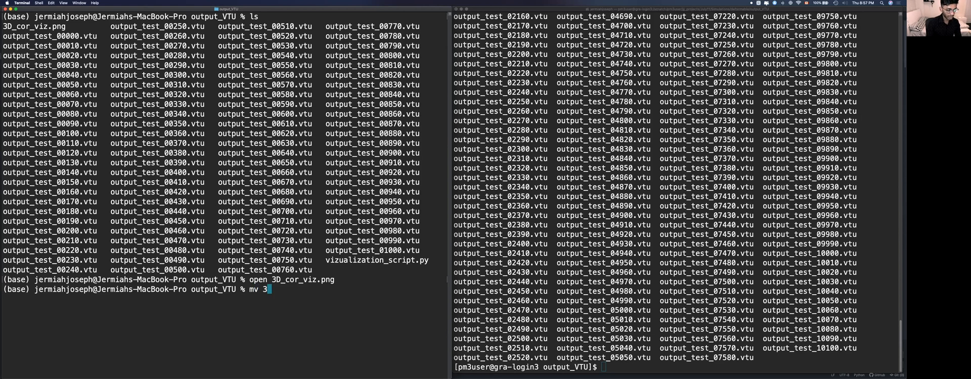
pyautogui.press('Tab')
pyautogui.write('3D')
pyautogui.press('Tab')
pyautogui.press('Left')
pyautogui.press('Left')
pyautogui.press('Left')
pyautogui.press('Left')
pyautogui.press('Left')
pyautogui.write('_fromGUI')
pyautogui.press('Return')
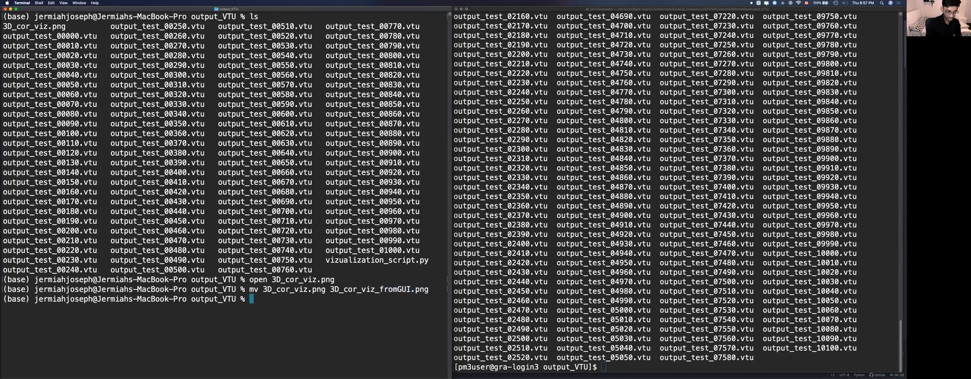
pyautogui.hotkey('ctrl', 'l')
pyautogui.write('ls')
pyautogui.press('Return')
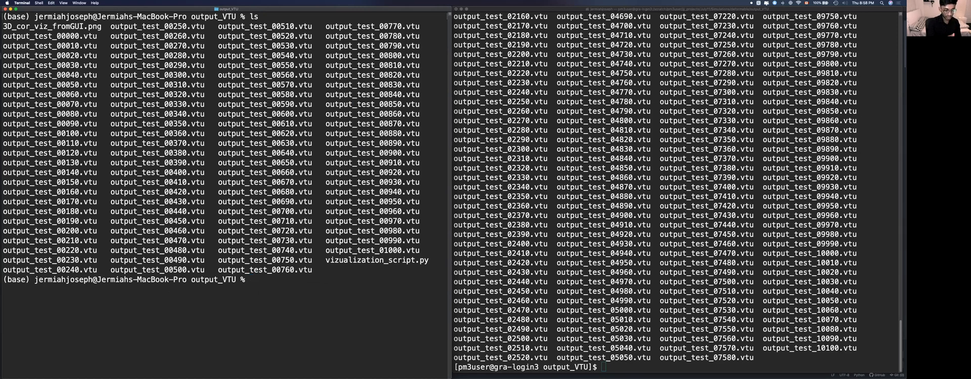
pyautogui.write('time')
pyautogui.press('BackSpace')
pyautogui.press('BackSpace')
pyautogui.press('BackSpace')
pyautogui.press('BackSpace')
# Step: Clear the local terminal and run "time pvbatch vizualization_script.py" to execute and time the script
pyautogui.hotkey('ctrl', 'l')
pyautogui.write('p')
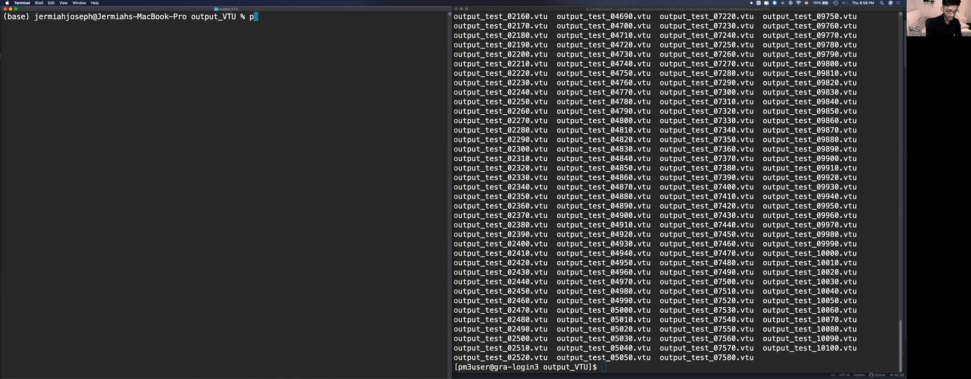
pyautogui.write('vbatch')
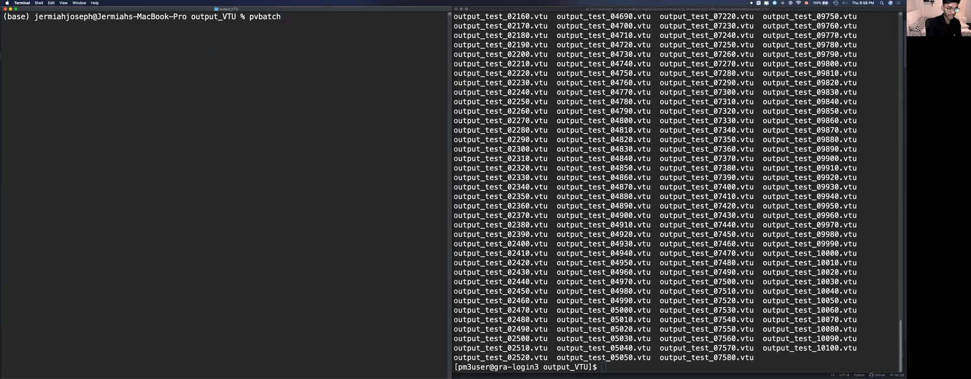
pyautogui.write(' viz')
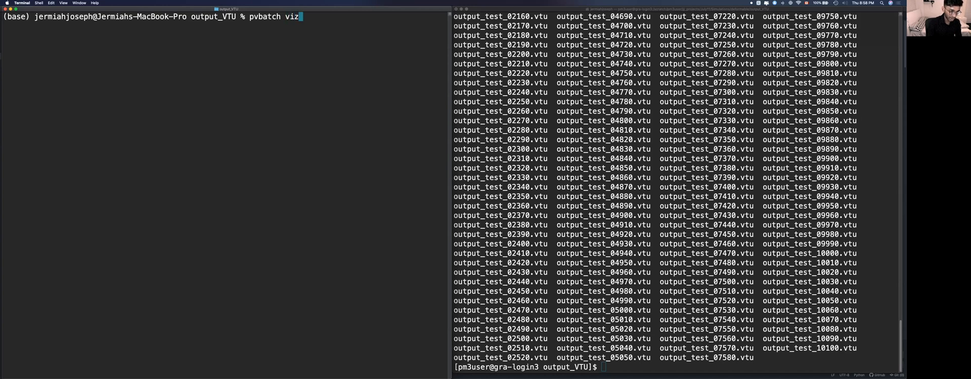
pyautogui.press('Tab')
pyautogui.press('Left')
pyautogui.press('Left')
pyautogui.press('Left')
pyautogui.press('Left')
pyautogui.press('Left')
pyautogui.press('Left')
pyautogui.press('Left')
pyautogui.press('Left')
pyautogui.press('Left')
pyautogui.press('Left')
pyautogui.press('Left')
pyautogui.press('Left')
pyautogui.press('Left')
pyautogui.press('Left')
pyautogui.press('Left')
pyautogui.press('Left')
pyautogui.press('Left')
pyautogui.press('Left')
pyautogui.press('Left')
pyautogui.press('Left')
pyautogui.press('Left')
pyautogui.press('Left')
pyautogui.write('time')
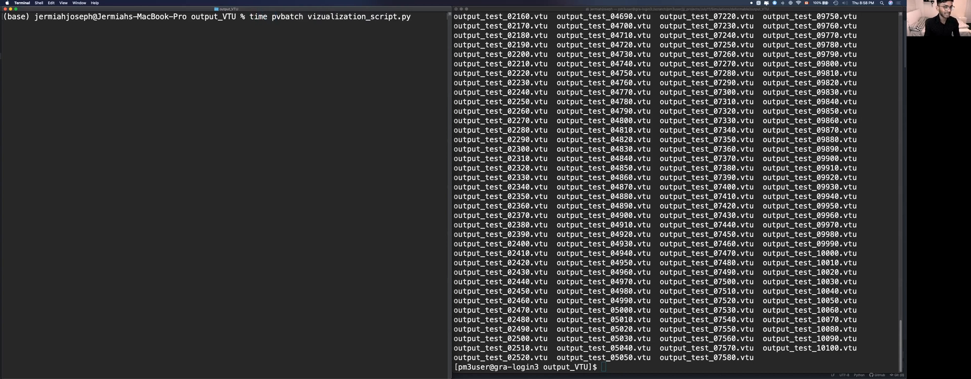
pyautogui.press('Return')
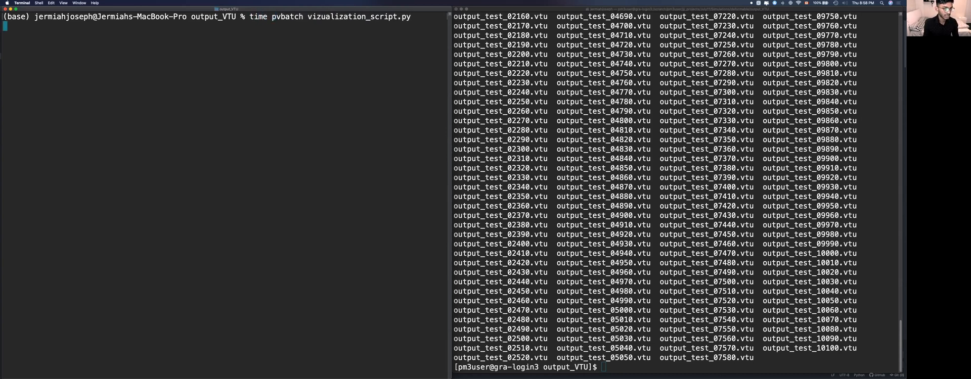
pyautogui.click(258, 175)
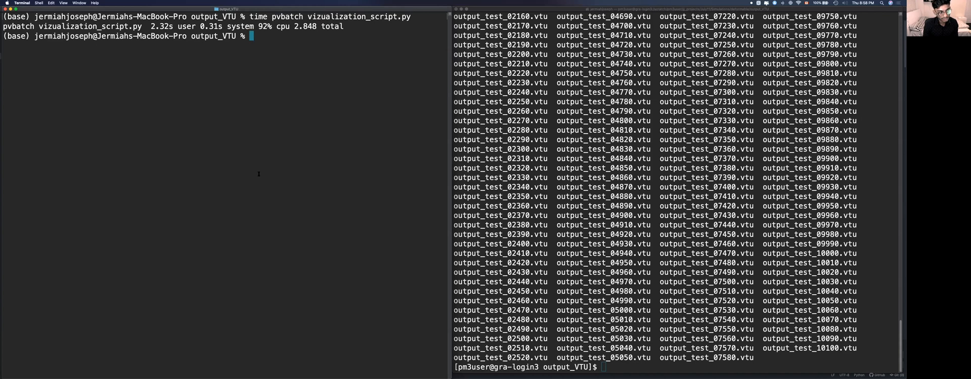
# Step: List the output_VTU folder, open the newly generated 3D_cor_viz.png to inspect it, and close the image
pyautogui.press('super+k')
pyautogui.write('ls')
pyautogui.press('Return')
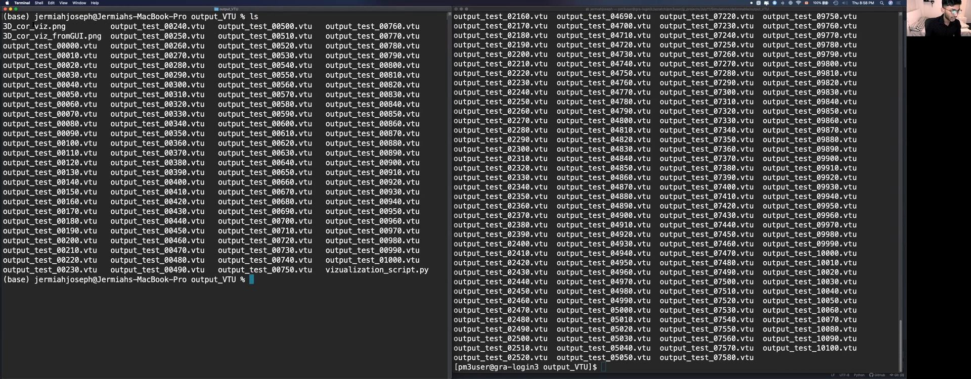
pyautogui.doubleClick(52, 28)
pyautogui.press('super+c')
pyautogui.click(299, 289)
pyautogui.write('open')
pyautogui.press('super+v')
pyautogui.press('Return')
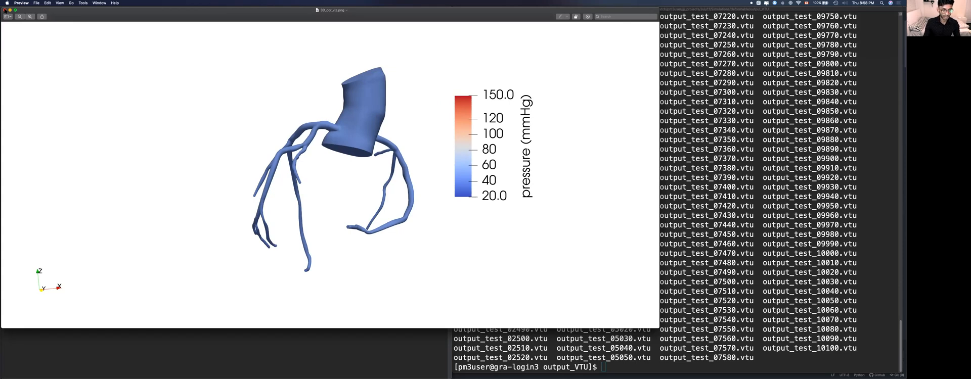
pyautogui.click(6, 10)
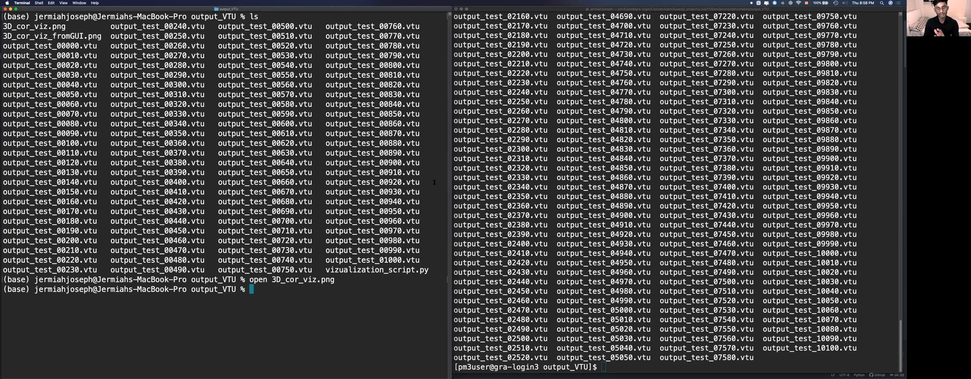
# Step: In the local terminal, enter an scp command for vizualization_script.py addressed to the user's account on graham.computecanada.ca
pyautogui.click(524, 226)
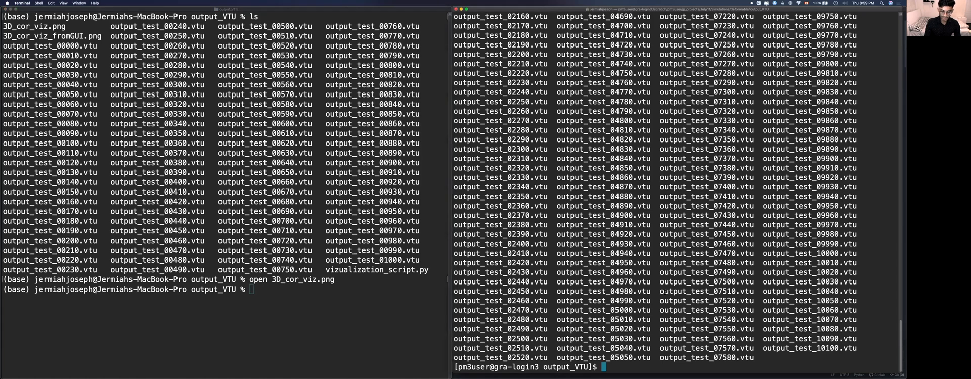
pyautogui.press('super+grave')
pyautogui.write('scp ')
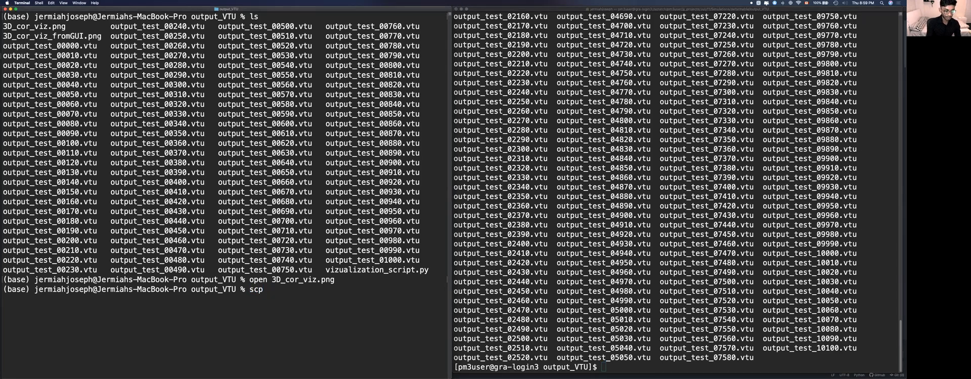
pyautogui.write('viz')
pyautogui.press('Tab')
pyautogui.write('pm3user@graham.computecanada.ca:')
# Step: Print the cluster session's working directory, append that path to the scp command as its destination and transfer the script
pyautogui.click(675, 313)
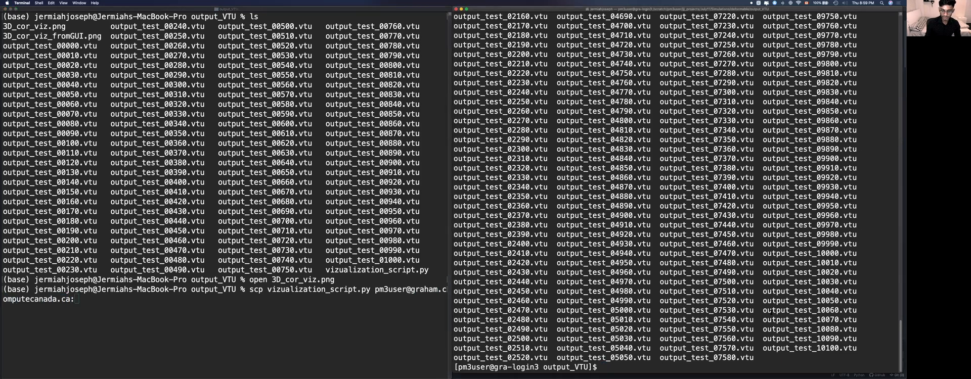
pyautogui.hotkey('ctrl', 'l')
pyautogui.write('pwd')
pyautogui.press('Return')
pyautogui.moveTo(769, 25); pyautogui.dragTo(454, 25)
pyautogui.press('super+c')
pyautogui.click(348, 209)
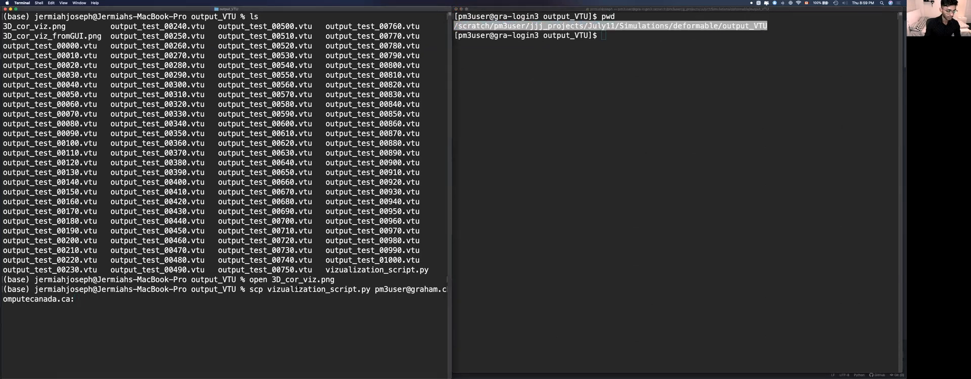
pyautogui.press('super+v')
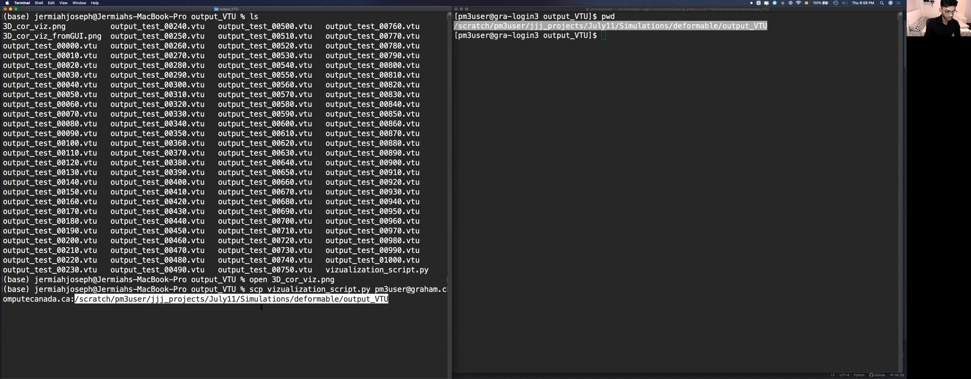
pyautogui.press('Return')
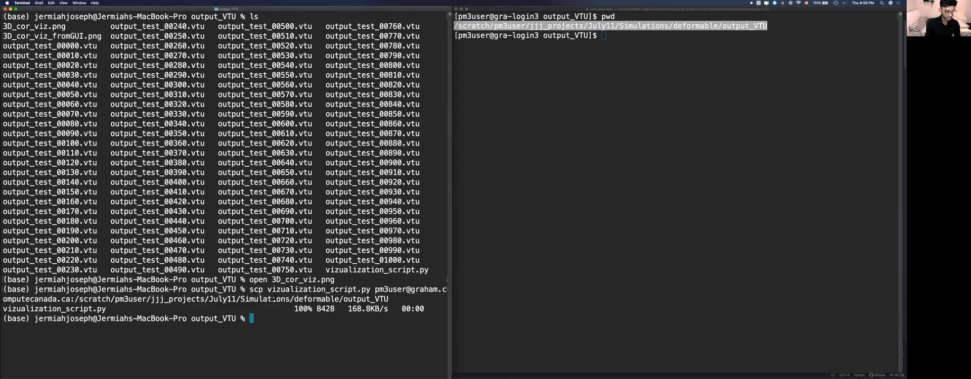
# Step: Clear the cluster session and list its *.py files to check for the transferred script
pyautogui.click(600, 184)
pyautogui.hotkey('ctrl', 'l')
pyautogui.write('ls *.py')
pyautogui.press('Return')
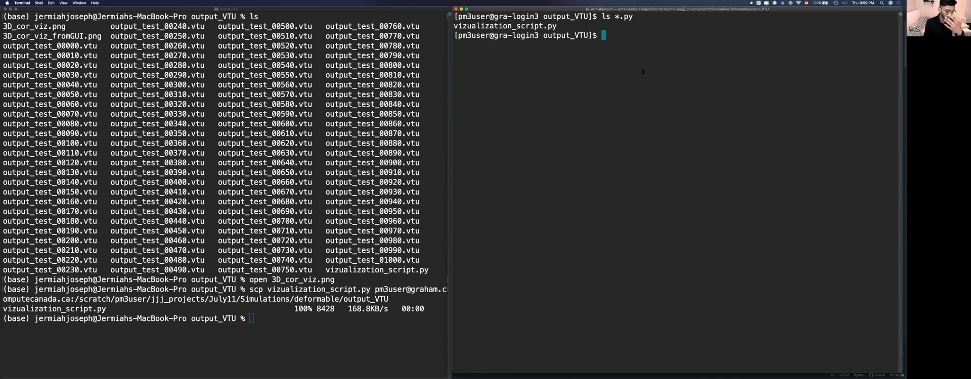
pyautogui.press('super+grave')
pyautogui.hotkey('ctrl', 'l')
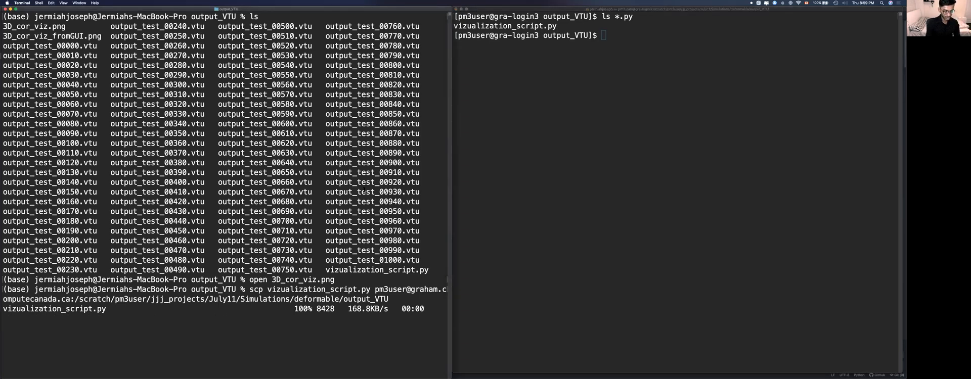
pyautogui.write('pvbatch')
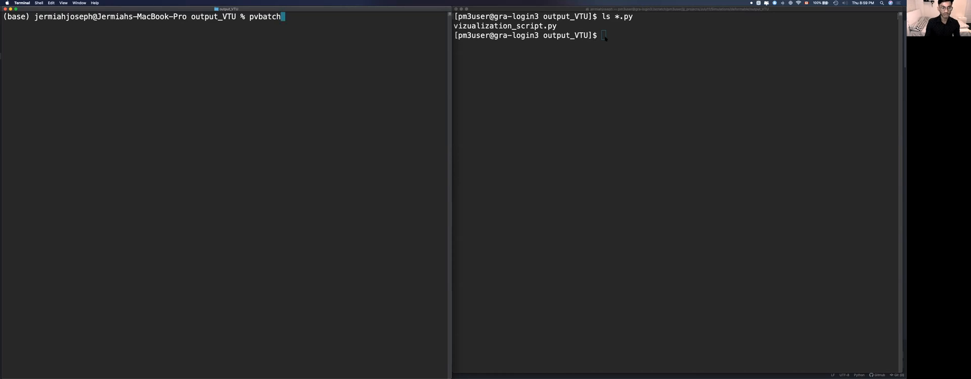
# Step: Switch to Atom, open serialParaview3D.sh and copy its four module load lines from StdEnv through paraview-offscreen
pyautogui.press('super+Tab')
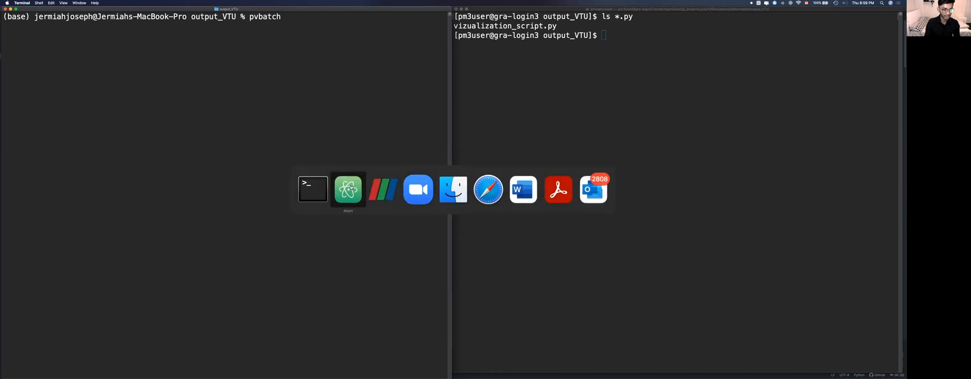
pyautogui.click(114, 15)
pyautogui.press('Return')
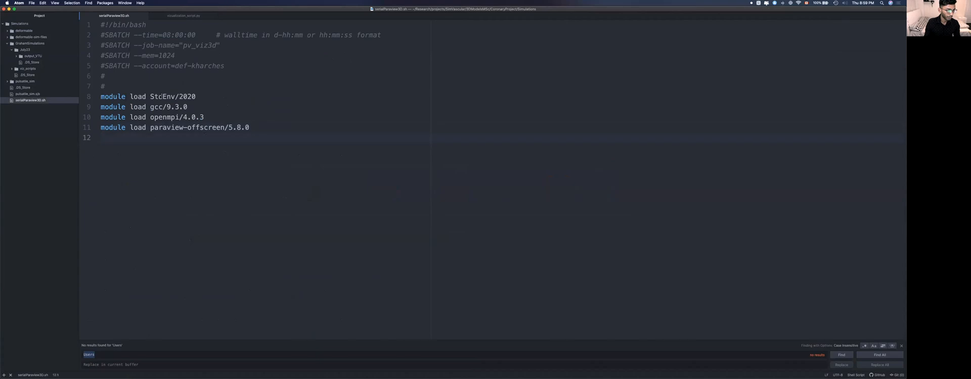
pyautogui.doubleClick(160, 97)
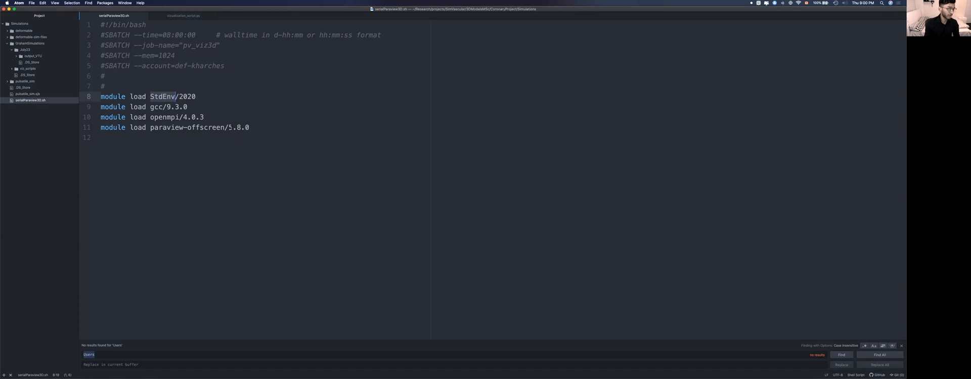
pyautogui.moveTo(247, 128); pyautogui.dragTo(229, 128)
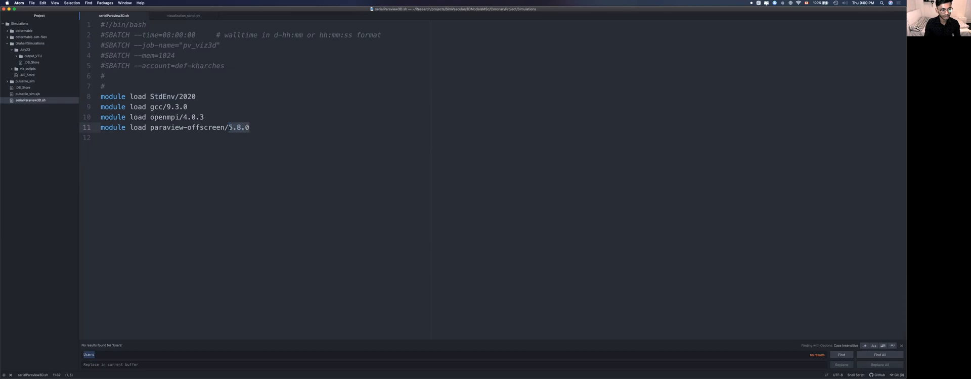
pyautogui.click(230, 127)
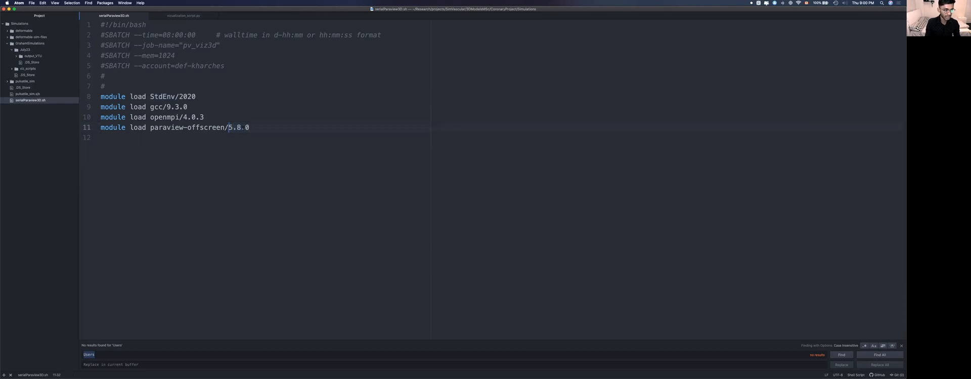
pyautogui.moveTo(250, 128); pyautogui.dragTo(101, 96)
# Step: In the cluster terminal session, load the modules StdEnv/2020, gcc/9.3.0, openmpi/4.0.3 and paraview-offscreen/5.8.0
pyautogui.press('super+Tab')
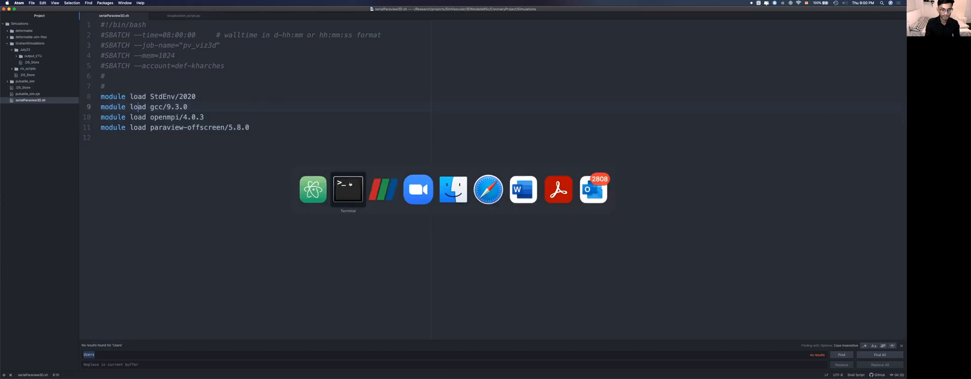
pyautogui.click(600, 87)
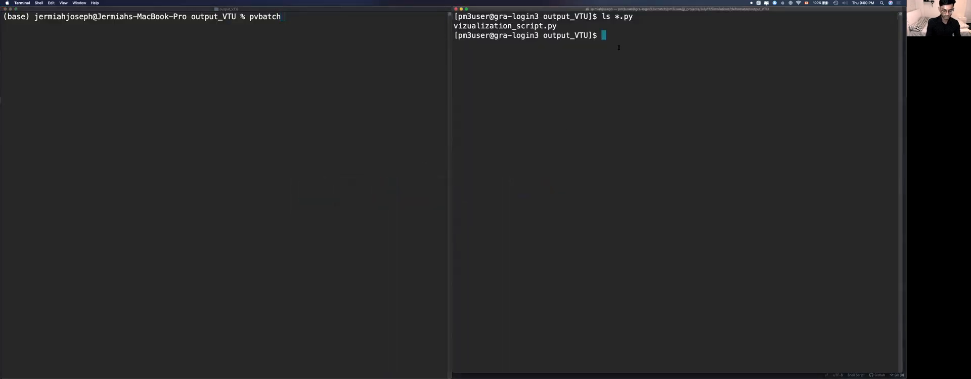
pyautogui.hotkey('ctrl', 'l')
pyautogui.write('module load StdEnv/2020')
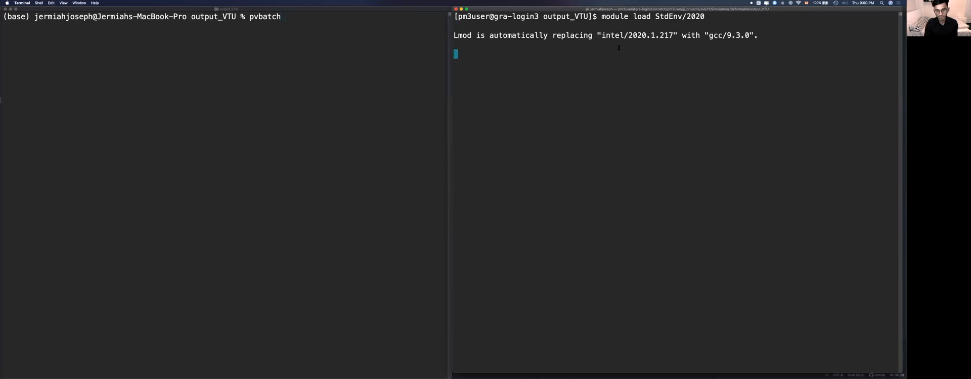
pyautogui.write('module load gcc/9.3.0')
pyautogui.write('module load openmpi/4.0.3 module load paraview-offscreen/5.8.0')
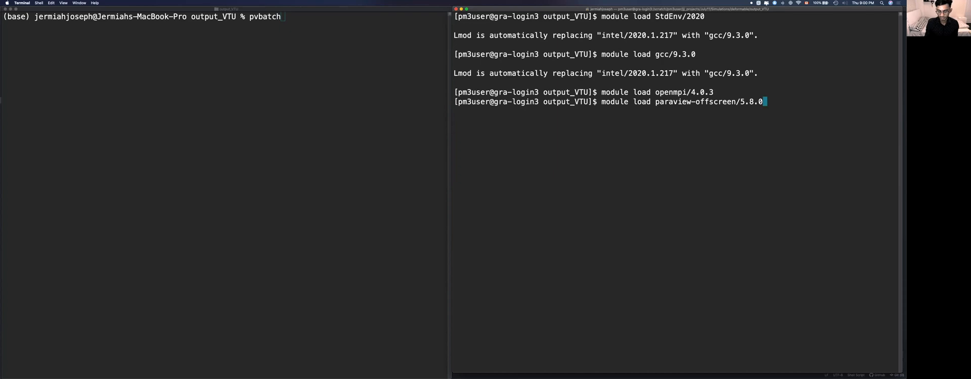
pyautogui.press('Return')
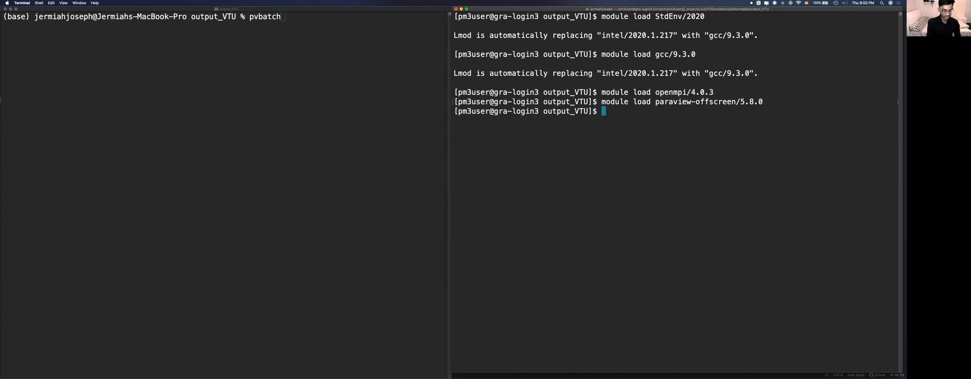
# Step: Clear the cluster session and run vizualization_script.py with pvbatch, prefixing the command with time to measure its duration
pyautogui.hotkey('ctrl', 'l')
pyautogui.write('pvb')
pyautogui.press('Tab')
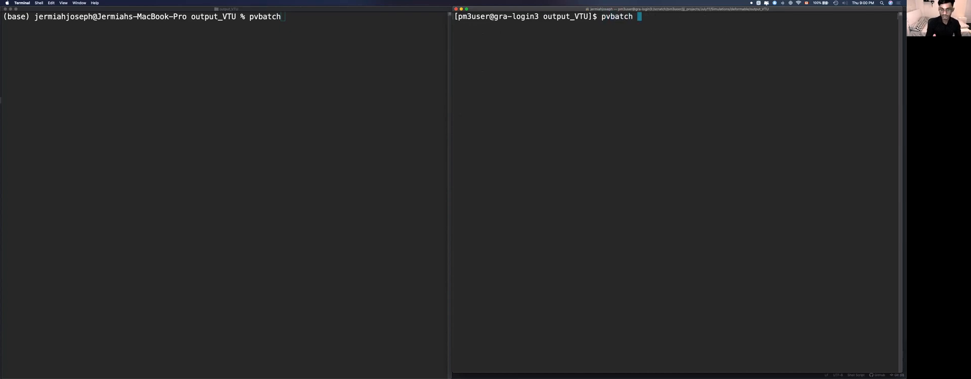
pyautogui.write('viz')
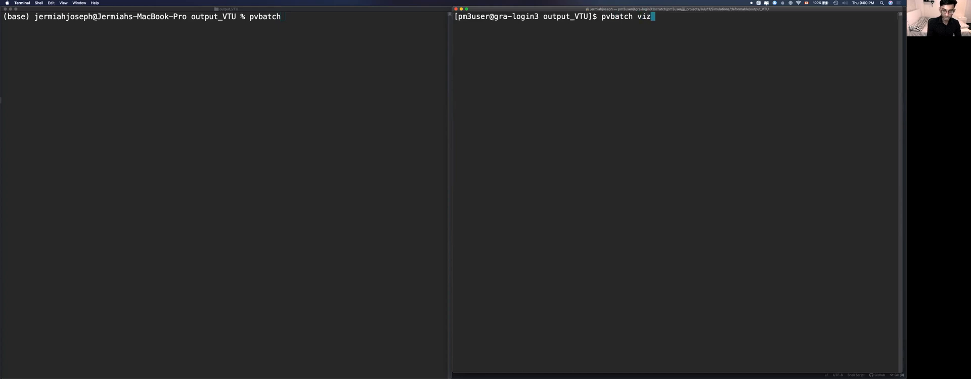
pyautogui.press('Tab')
pyautogui.press('Left')
pyautogui.press('Left')
pyautogui.press('Left')
pyautogui.press('Left')
pyautogui.press('Left')
pyautogui.press('Left')
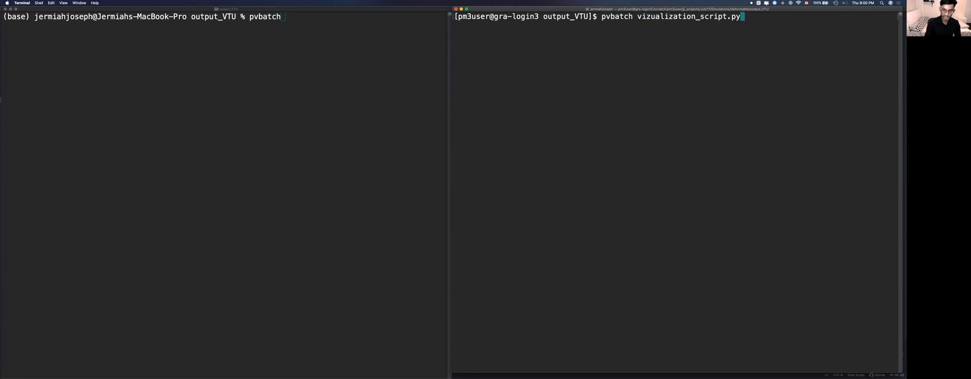
pyautogui.press('Left')
pyautogui.press('Left')
pyautogui.press('Left')
pyautogui.press('Left')
pyautogui.press('Left')
pyautogui.press('Left')
pyautogui.press('Left')
pyautogui.press('Left')
pyautogui.press('Left')
pyautogui.press('Left')
pyautogui.press('Left')
pyautogui.press('Left')
pyautogui.press('Left')
pyautogui.press('Left')
pyautogui.press('Left')
pyautogui.press('Left')
pyautogui.press('Left')
pyautogui.press('Left')
pyautogui.press('Left')
pyautogui.press('Left')
pyautogui.write('time')
pyautogui.press('Return')
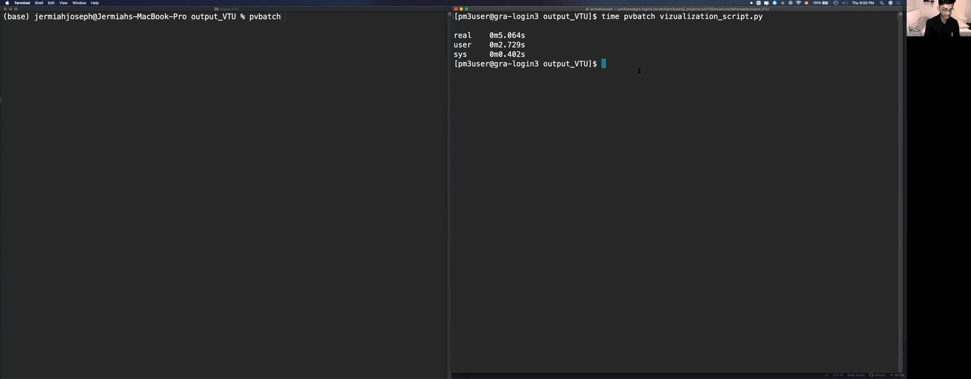
# Step: Clear the cluster session, list its *.png files and highlight the 3D_cor_viz.png output name
pyautogui.hotkey('ctrl', 'l')
pyautogui.write('ls *.png')
pyautogui.press('Return')
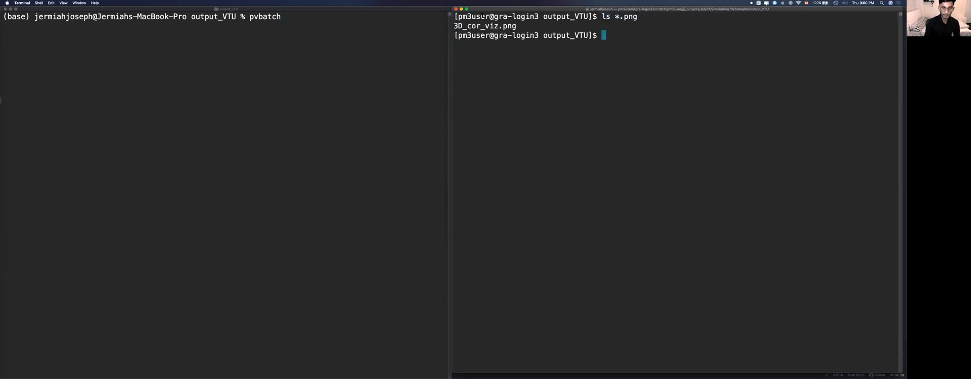
pyautogui.doubleClick(485, 26)
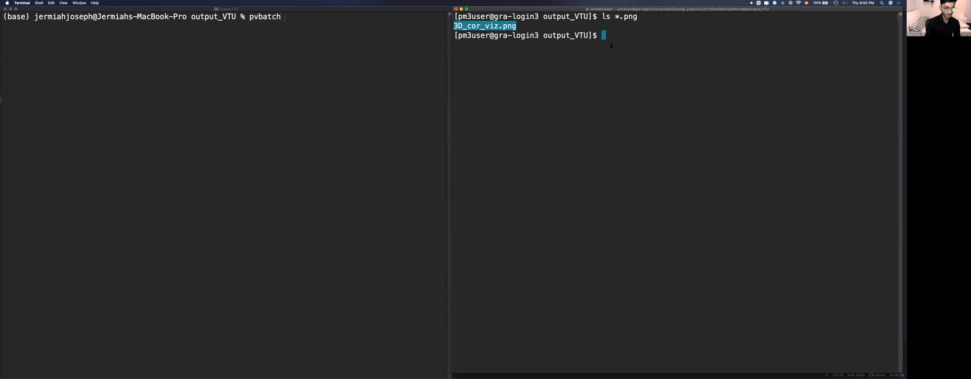
# Step: In the local terminal, replace the pending pvbatch text with an scp command addressed to the user's account on graham.computecanada.ca
pyautogui.click(359, 36)
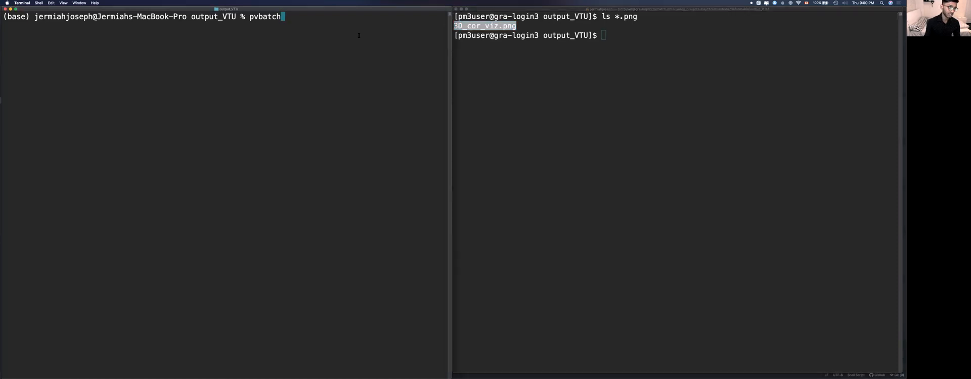
pyautogui.press('BackSpace')
pyautogui.press('BackSpace')
pyautogui.press('BackSpace')
pyautogui.press('BackSpace')
pyautogui.press('BackSpace')
pyautogui.press('BackSpace')
pyautogui.press('BackSpace')
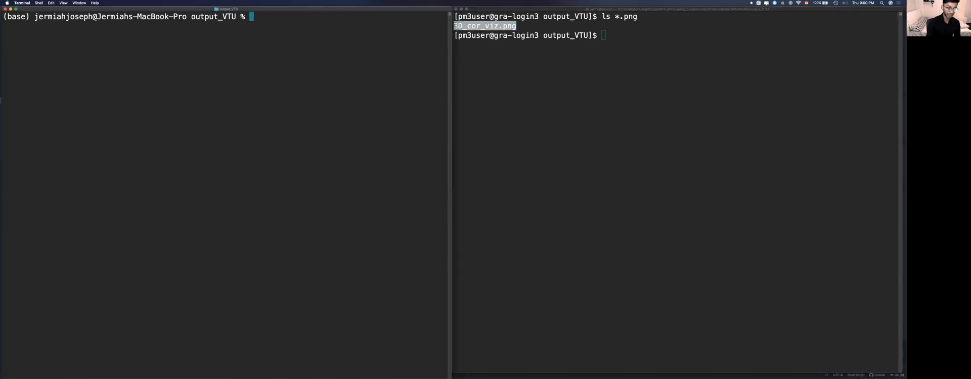
pyautogui.write('scp pm3user@graham.compuet')
pyautogui.press('BackSpace')
pyautogui.press('BackSpace')
pyautogui.write('tecanada.ca:')
# Step: Print the cluster session's working directory and append that path to the local scp command as its source folder
pyautogui.click(795, 51)
pyautogui.write('pwd')
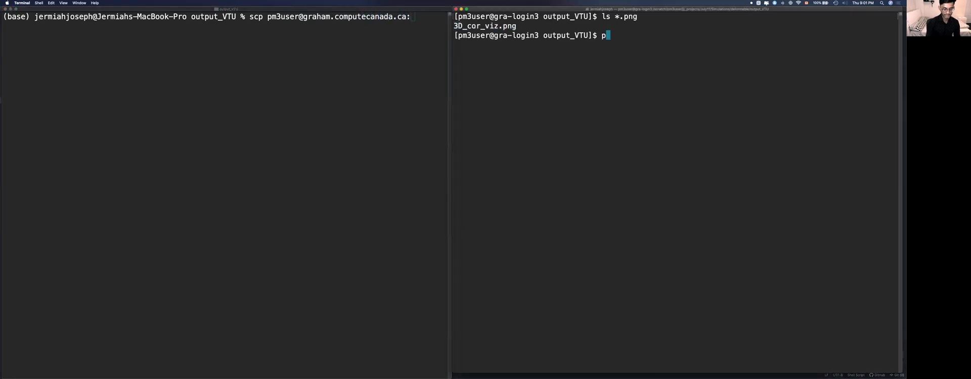
pyautogui.press('Return')
pyautogui.moveTo(768, 45); pyautogui.dragTo(454, 45)
pyautogui.press('super+c')
pyautogui.click(426, 20)
pyautogui.press('super+v')
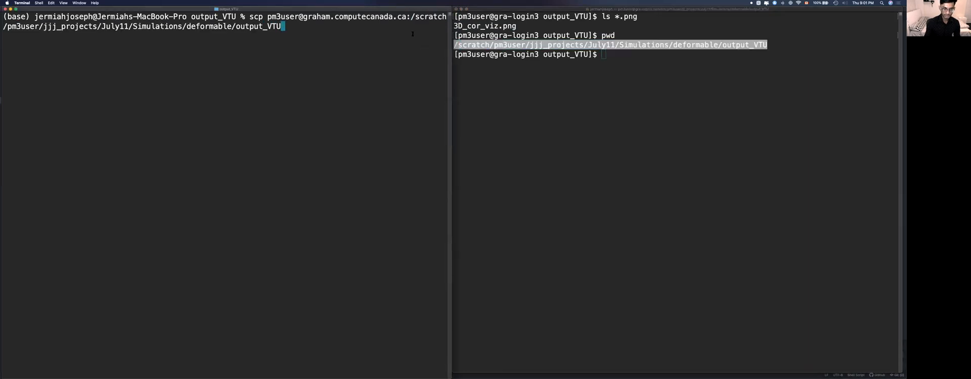
# Step: Complete the scp source with /3D_cor_viz.png, set the parent folder .. as destination and download the image
pyautogui.doubleClick(484, 26)
pyautogui.click(340, 39)
pyautogui.write('/')
pyautogui.press('super+v')
pyautogui.write('..')
pyautogui.press('Return')
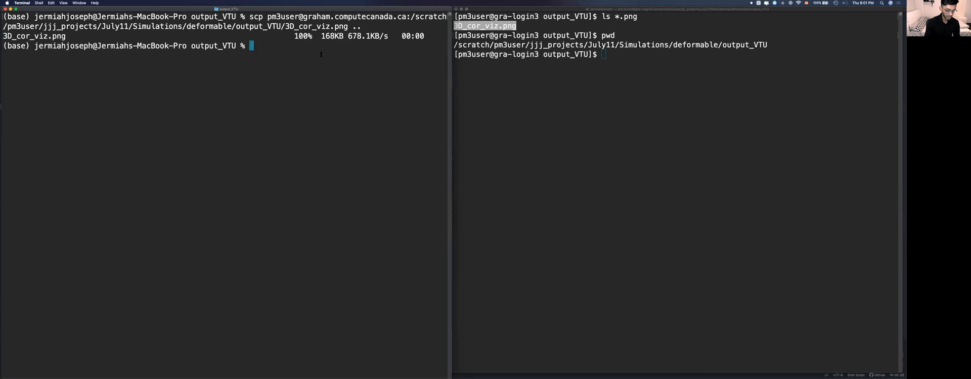
# Step: Clear the local terminal, open ../3D_cor_viz.png to inspect the cluster-rendered image, and close it
pyautogui.hotkey('ctrl', 'l')
pyautogui.write('open ../3D')
pyautogui.press('Tab')
pyautogui.press('Return')
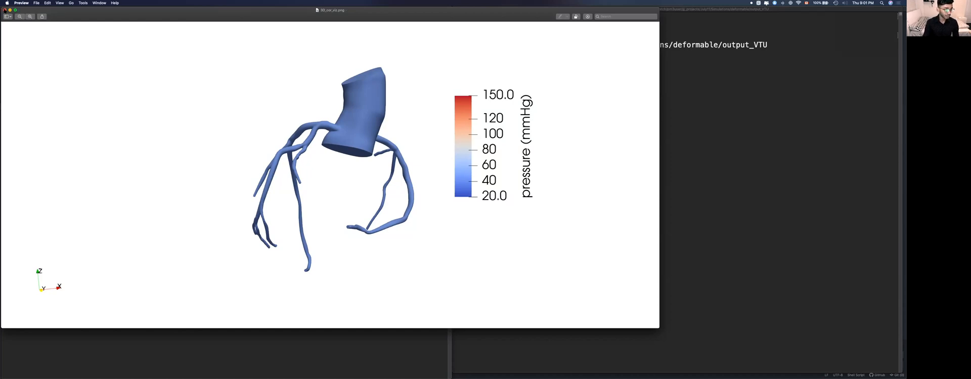
pyautogui.click(4, 10)
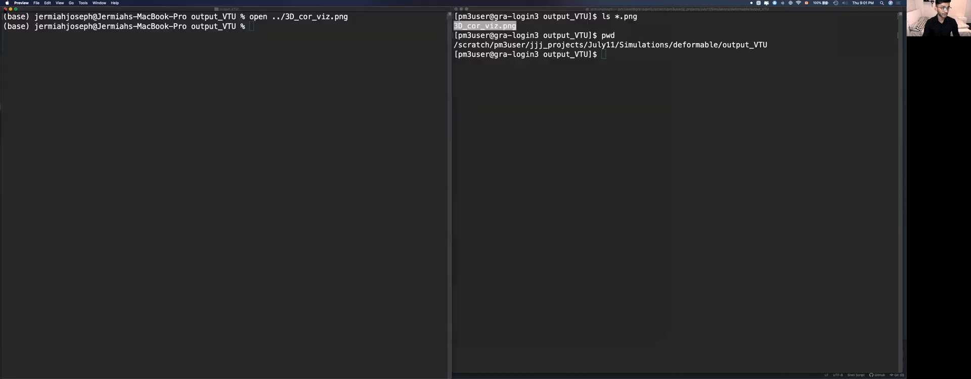
pyautogui.click(315, 53)
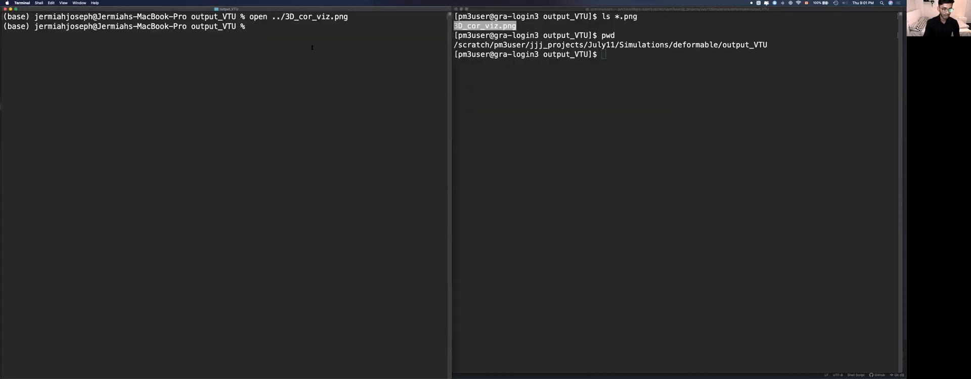
# Step: Clear the cluster session and list all files in its output_VTU folder
pyautogui.click(551, 81)
pyautogui.hotkey('ctrl', 'l')
pyautogui.write('ls')
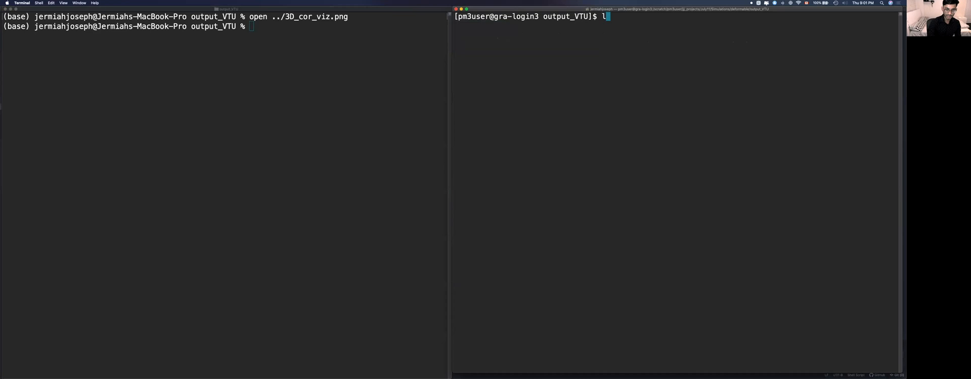
pyautogui.press('Return')
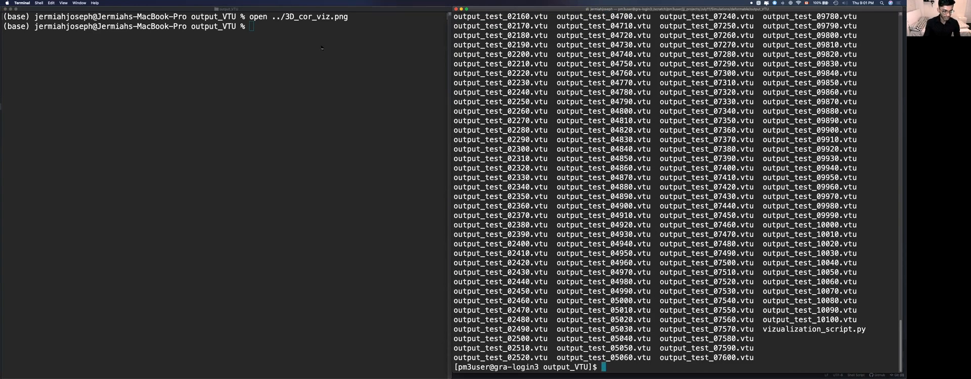
# Step: Switch to Atom and indent vizualization_script.py by one level from the XML Unstructured Grid Reader comment through the last comment line
pyautogui.press('super+Tab')
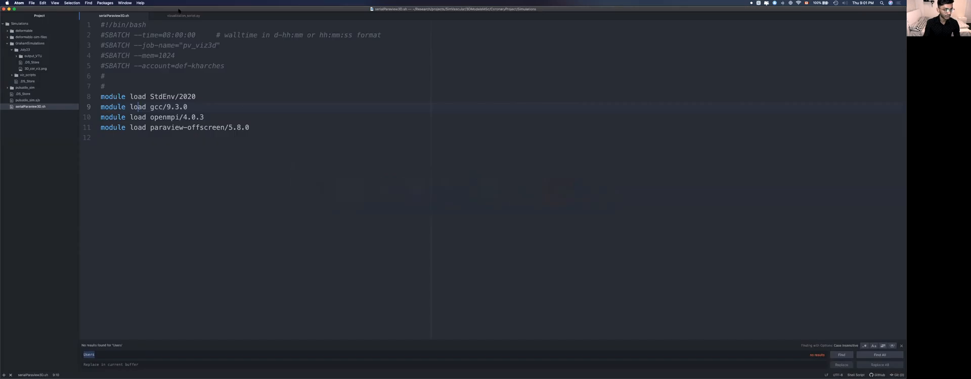
pyautogui.click(263, 138)
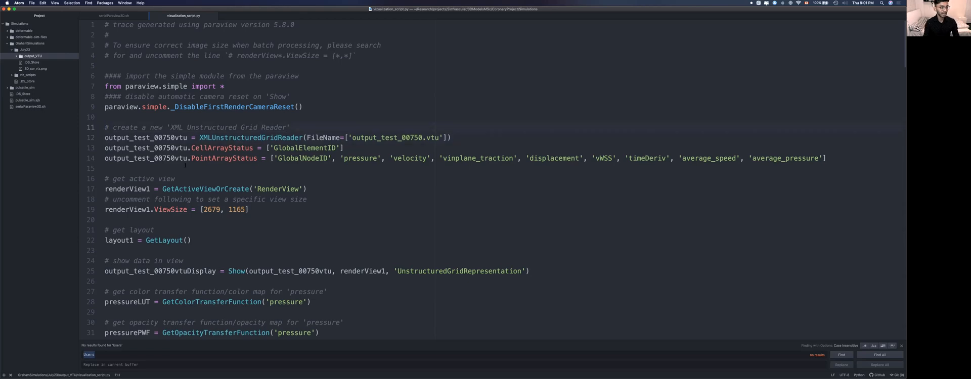
pyautogui.scroll(-3, 192, 161)
pyautogui.scroll(-20, 193, 161)
pyautogui.keyDown('shift'); pyautogui.click(432, 326); pyautogui.keyUp('shift')
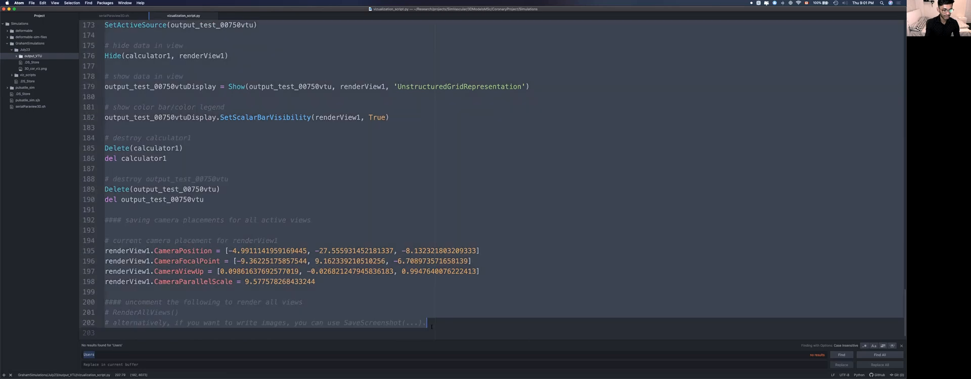
pyautogui.press('Tab')
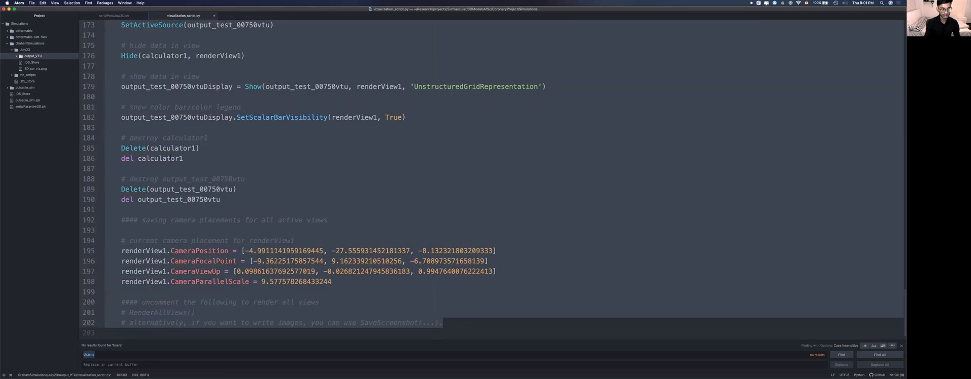
# Step: Start a for i in range() loop on a new line directly above the indented XML Unstructured Grid Reader comment
pyautogui.scroll(20, 293, 234)
pyautogui.click(145, 120)
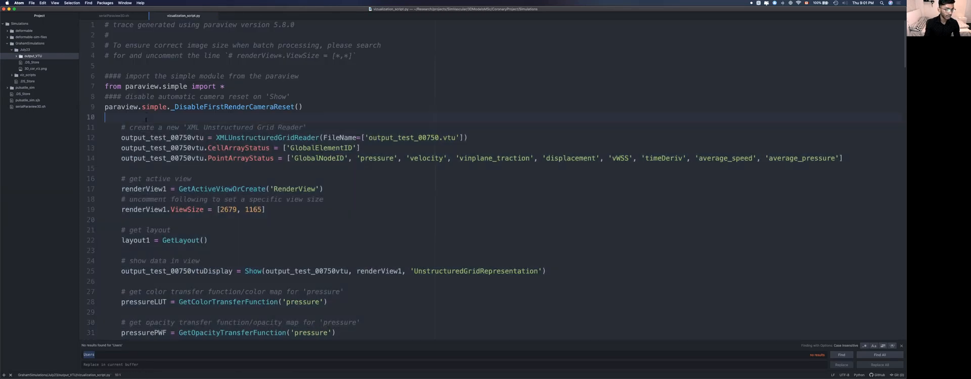
pyautogui.press('Return')
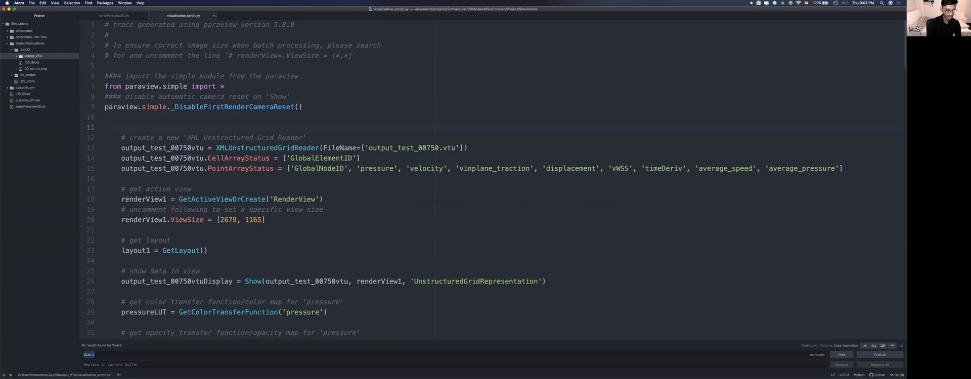
pyautogui.write('for i in r')
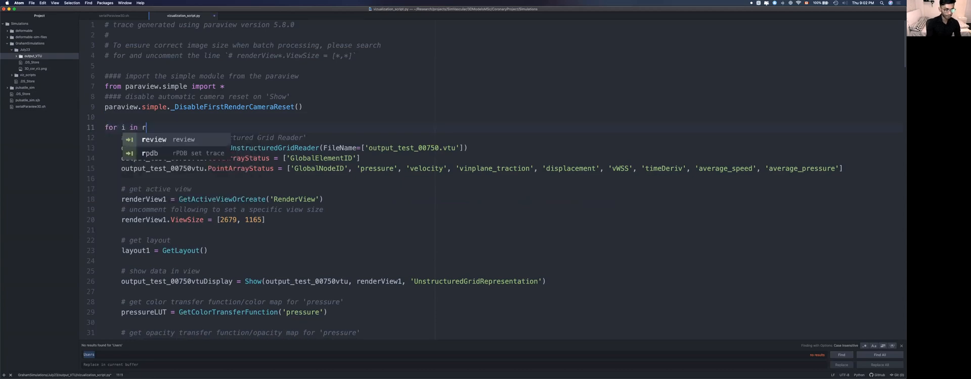
pyautogui.write('ange(')
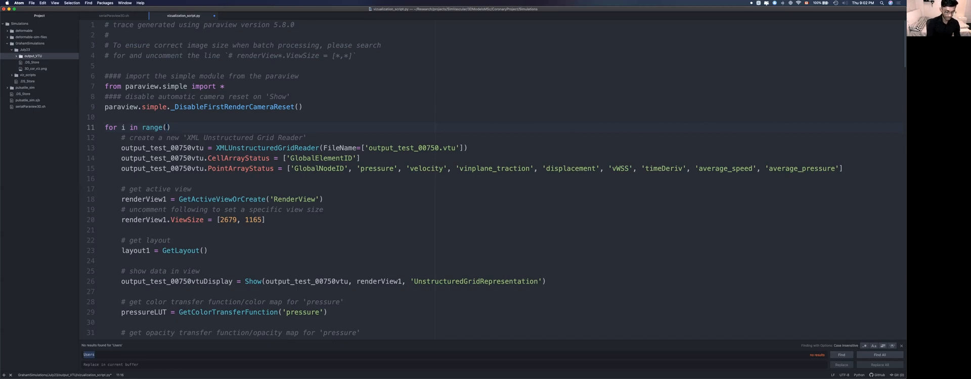
# Step: Switch to Terminal, clear the local session and list the output_VTU folder to examine how the VTU files are numbered
pyautogui.press('super+Tab')
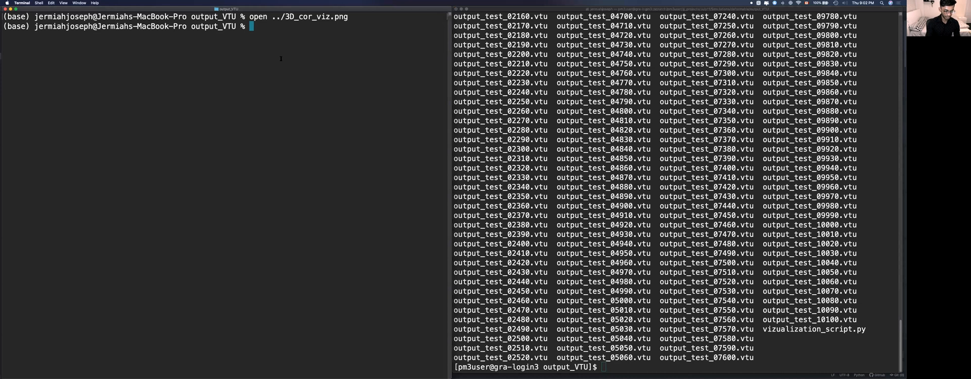
pyautogui.hotkey('ctrl', 'l')
pyautogui.write('ls')
pyautogui.press('Return')
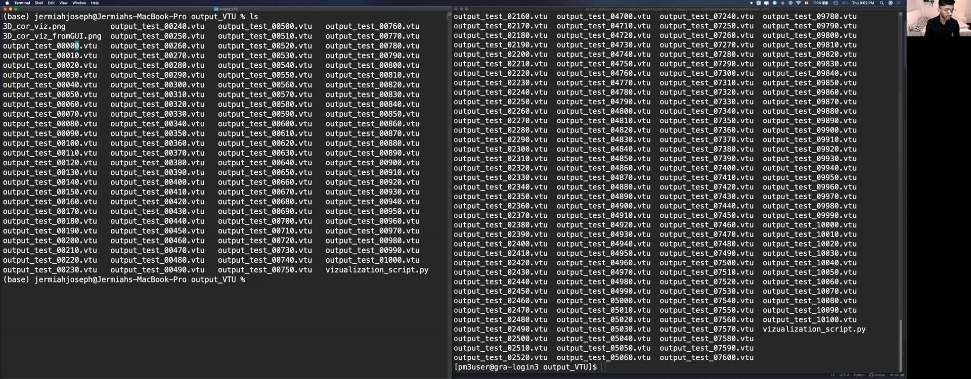
pyautogui.moveTo(66, 143); pyautogui.dragTo(80, 143)
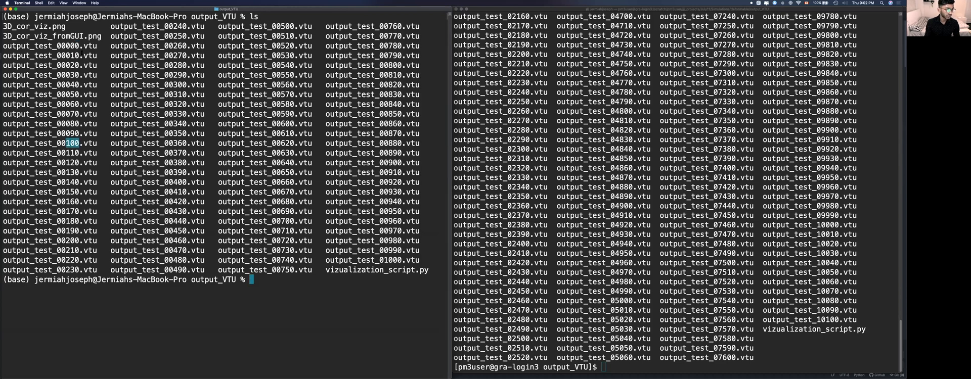
# Step: Switch back to Atom and complete the loop header with the range arguments 0,100,10 and a colon
pyautogui.press('super+Tab')
pyautogui.write('0')
pyautogui.write(',100')
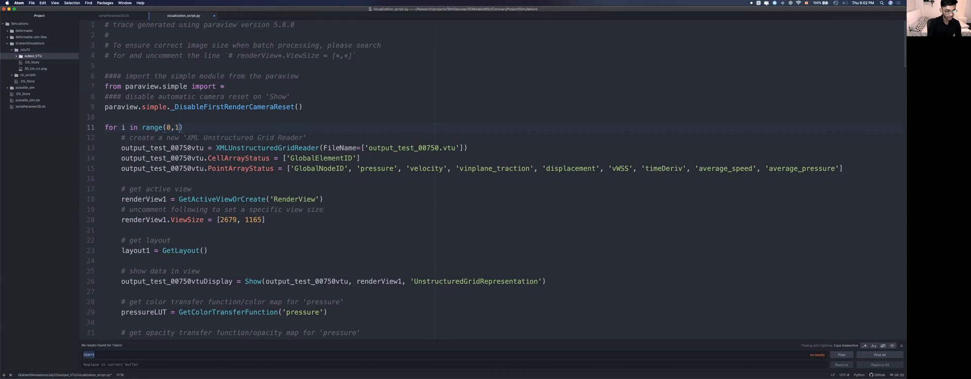
pyautogui.write(',10):')
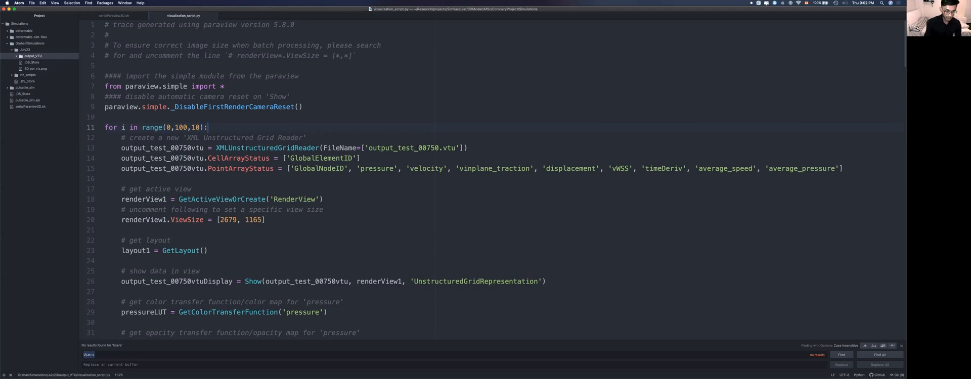
# Step: Change the reader's FileName entry to 'output_test_%05d.vtu' % (i), checking the five-digit numbering against the local file list in Terminal
pyautogui.moveTo(418, 148); pyautogui.dragTo(440, 147)
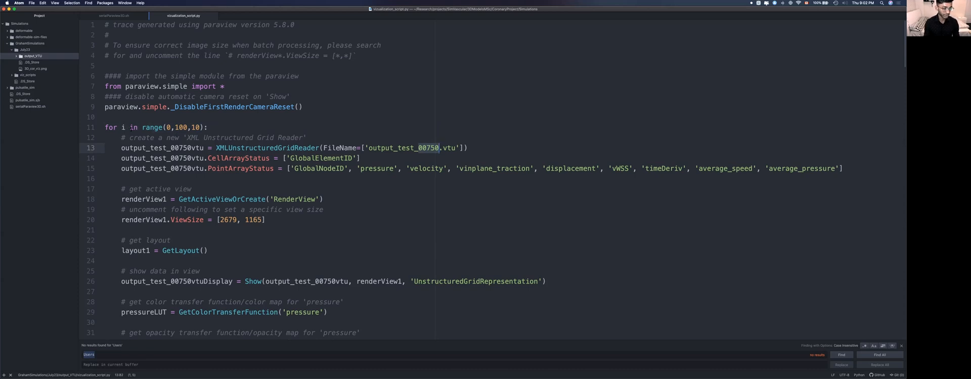
pyautogui.write('%05d')
pyautogui.press('super+s')
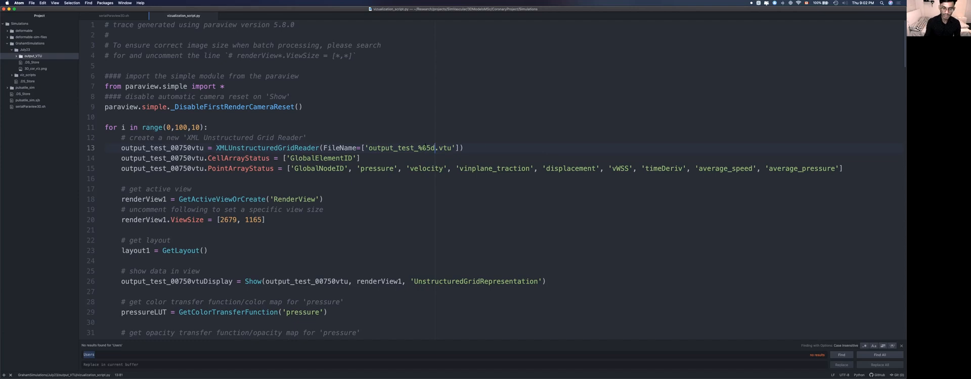
pyautogui.press('super+Tab')
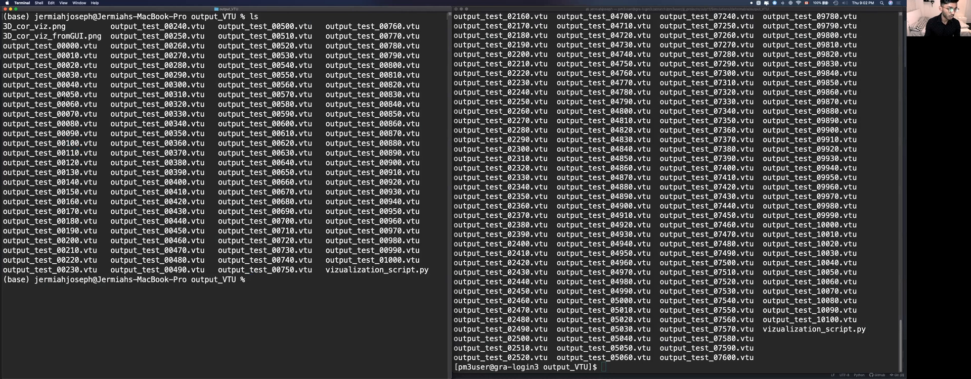
pyautogui.moveTo(56, 134); pyautogui.dragTo(73, 134)
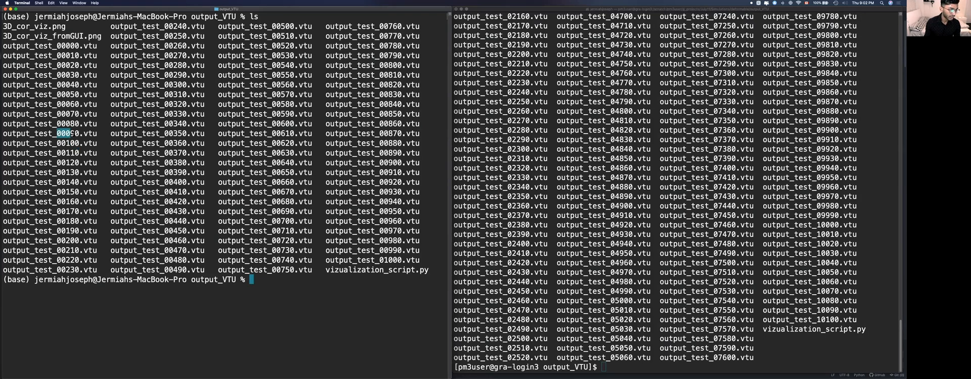
pyautogui.press('super+Tab')
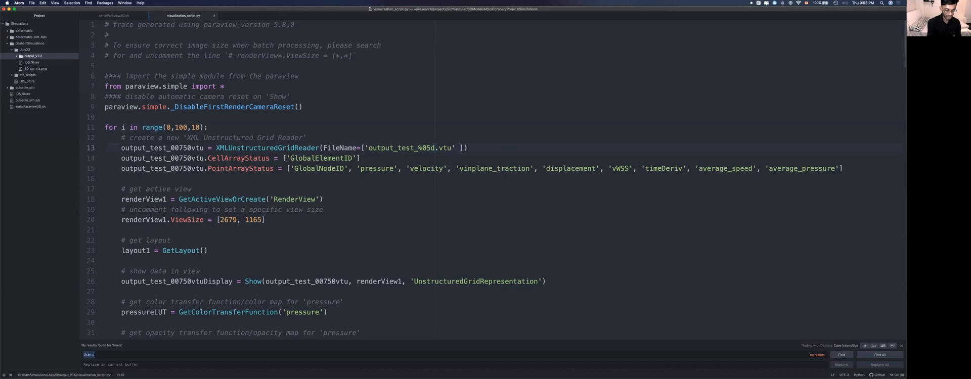
pyautogui.write('% (i)')
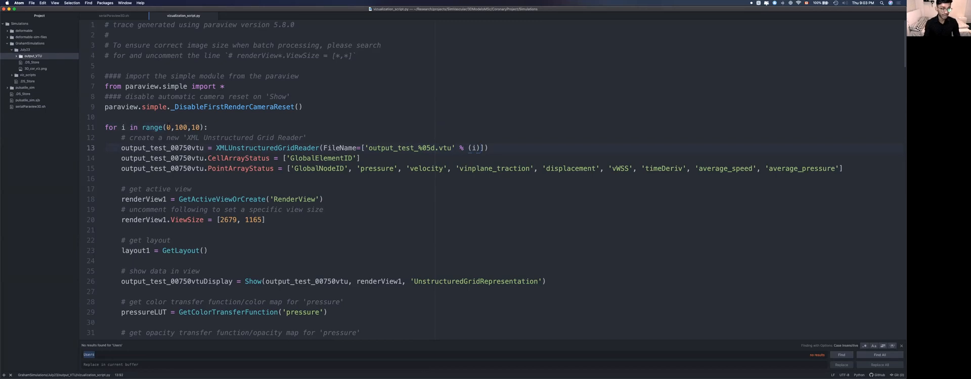
# Step: Change the SaveScreenshot file name near the script's end to '3D_cor_viz_%05d.png' % (i)
pyautogui.scroll(-20, 490, 179)
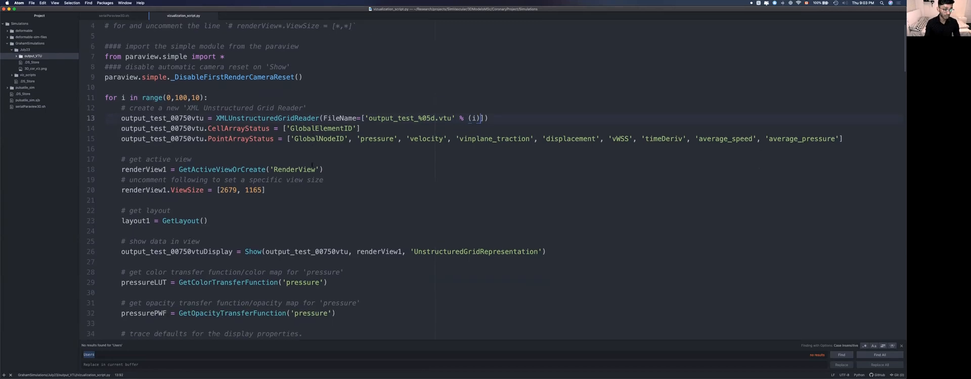
pyautogui.scroll(-3, 199, 134)
pyautogui.scroll(4, 199, 134)
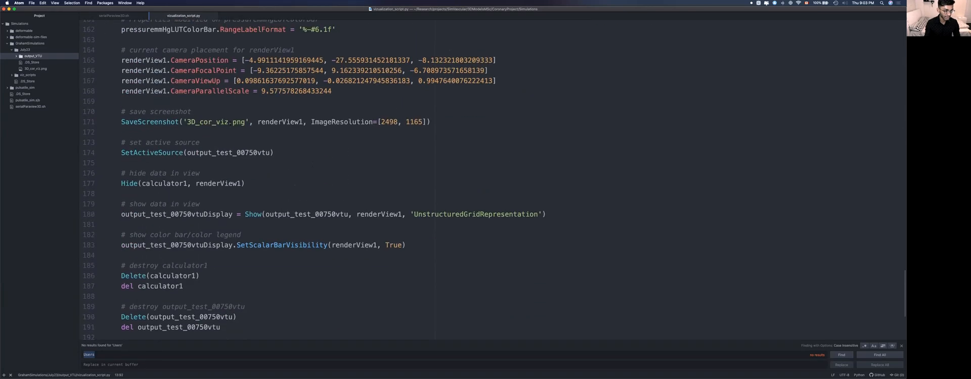
pyautogui.write("_%05d.png'")
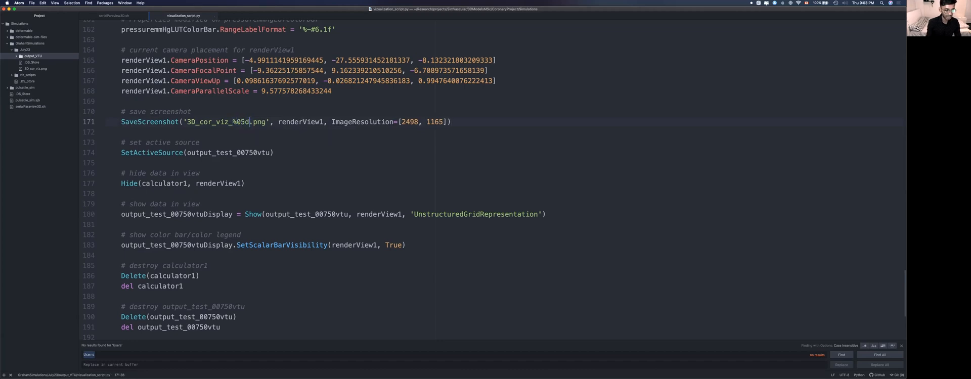
pyautogui.write(' % (i')
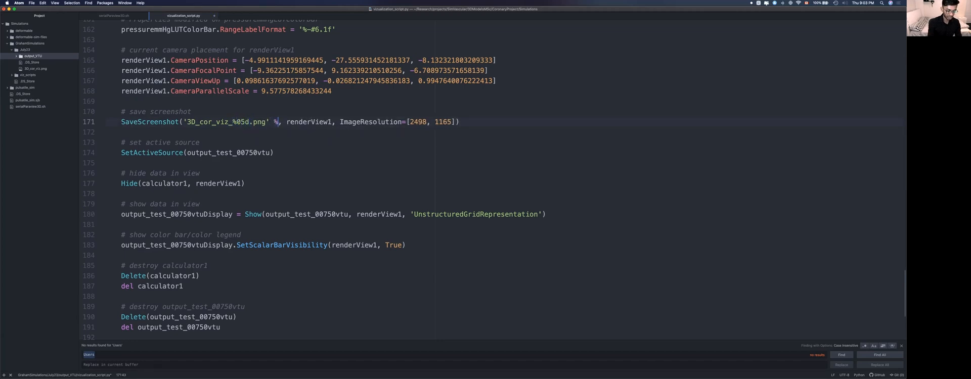
pyautogui.write(')')
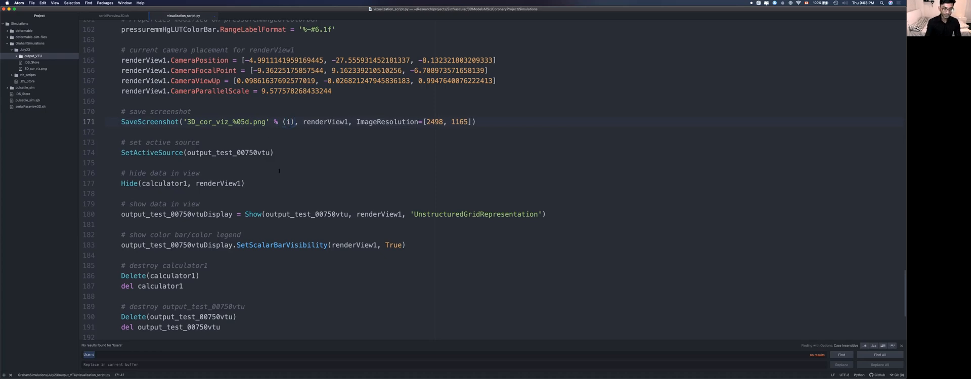
pyautogui.scroll(20, 280, 171)
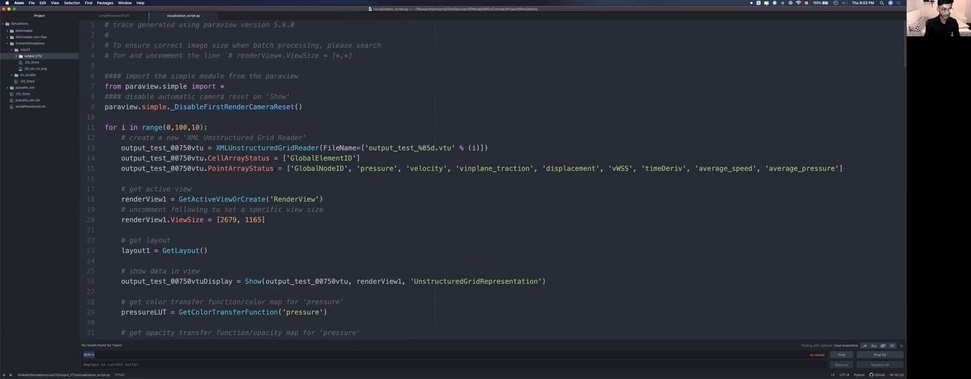
# Step: Switch to Terminal, remove vizualization_script.py and 3D_cor_viz.png from the cluster's output_VTU folder, clear the session and list the remaining files
pyautogui.press('super+Tab')
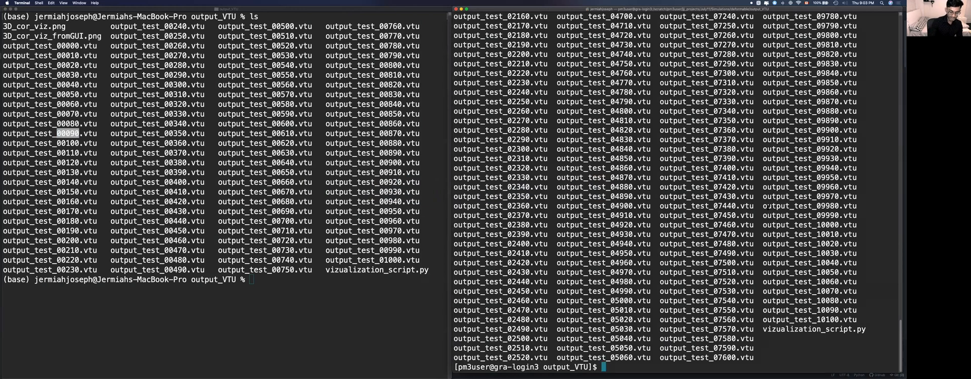
pyautogui.write('rm ')
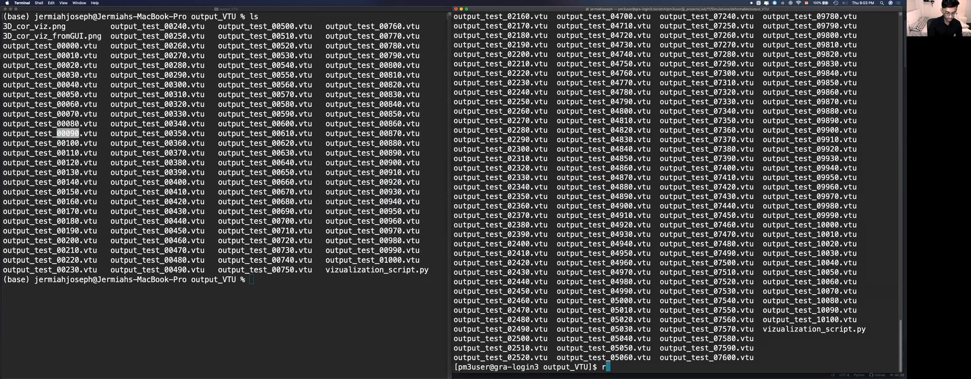
pyautogui.write('vi')
pyautogui.press('Tab')
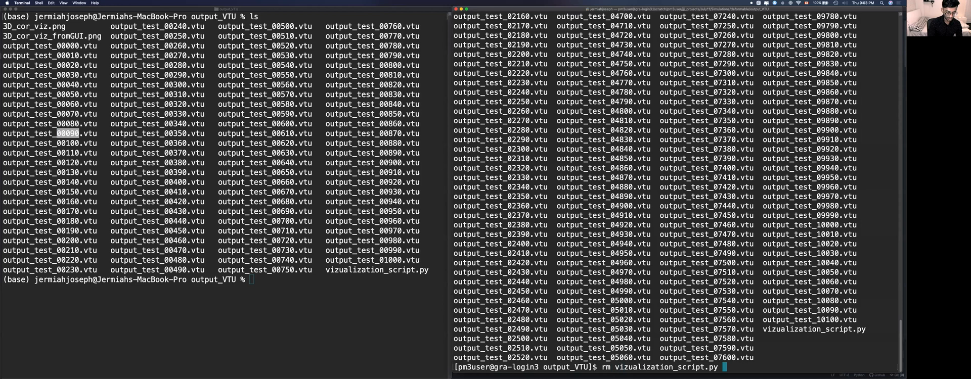
pyautogui.write('3D')
pyautogui.press('Tab')
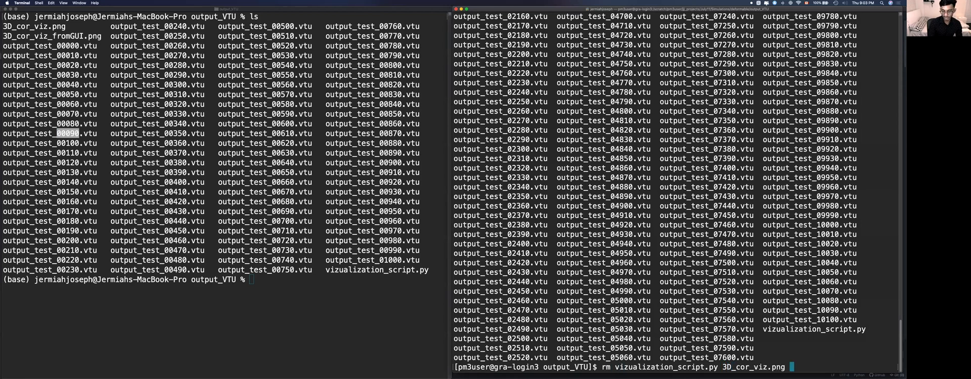
pyautogui.press('Return')
pyautogui.hotkey('ctrl', 'l')
pyautogui.write('ls')
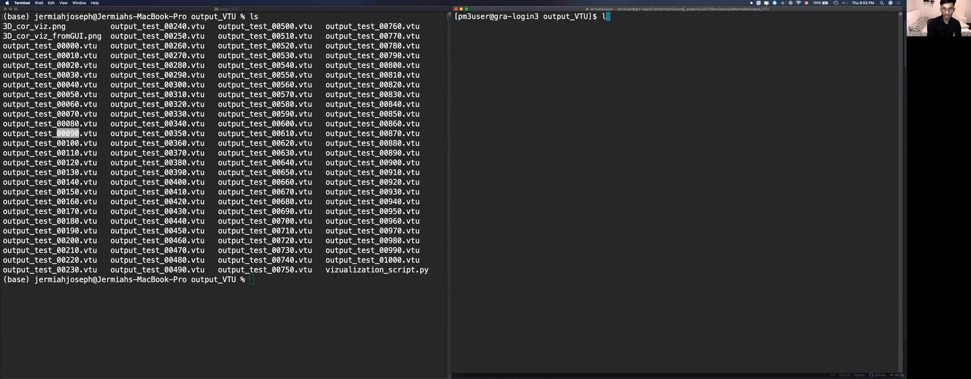
pyautogui.press('Return')
pyautogui.click(331, 278)
pyautogui.doubleClick(380, 271)
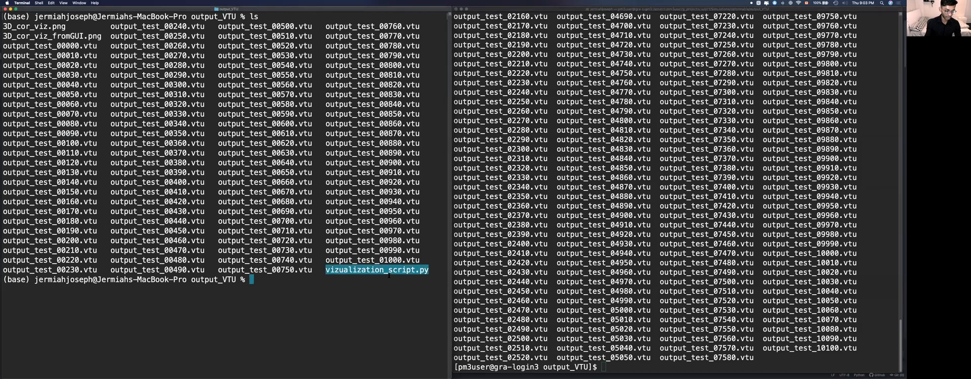
pyautogui.press('super+c')
pyautogui.click(384, 277)
pyautogui.write('p')
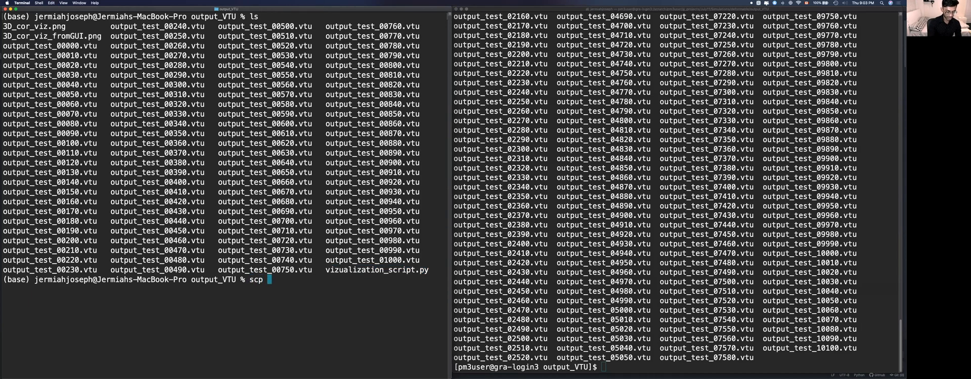
pyautogui.press('BackSpace')
pyautogui.press('BackSpace')
pyautogui.press('BackSpace')
# Step: Rerun the earlier local scp command that uploads vizualization_script.py to the cluster's deformable/output_VTU folder
pyautogui.press('Up')
pyautogui.press('Up')
pyautogui.press('Up')
pyautogui.press('Up')
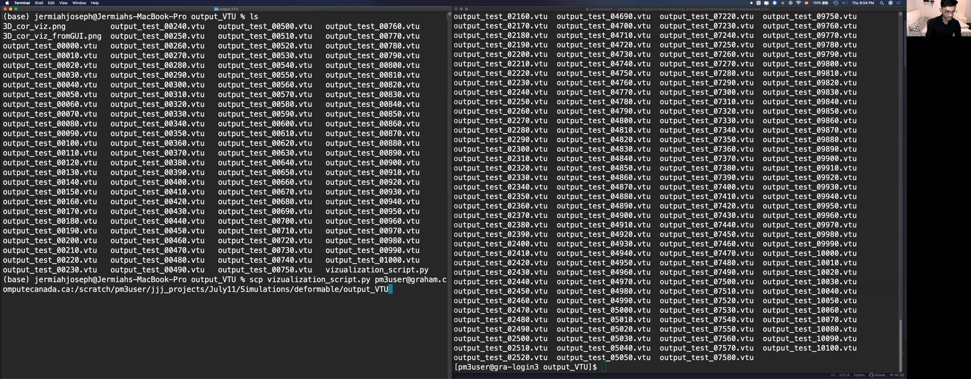
pyautogui.press('Return')
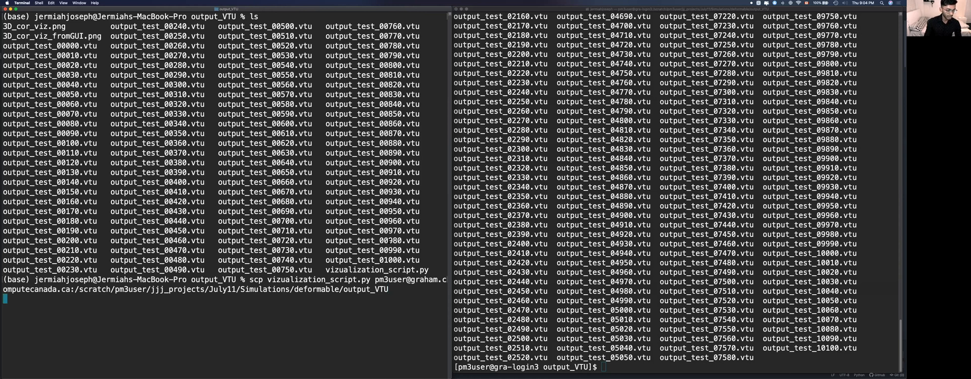
# Step: Clear the cluster session and list output_VTU to check for the uploaded script
pyautogui.press('super+grave')
pyautogui.write('ls')
pyautogui.press('Return')
pyautogui.press('super+k')
pyautogui.write('ls')
pyautogui.press('Return')
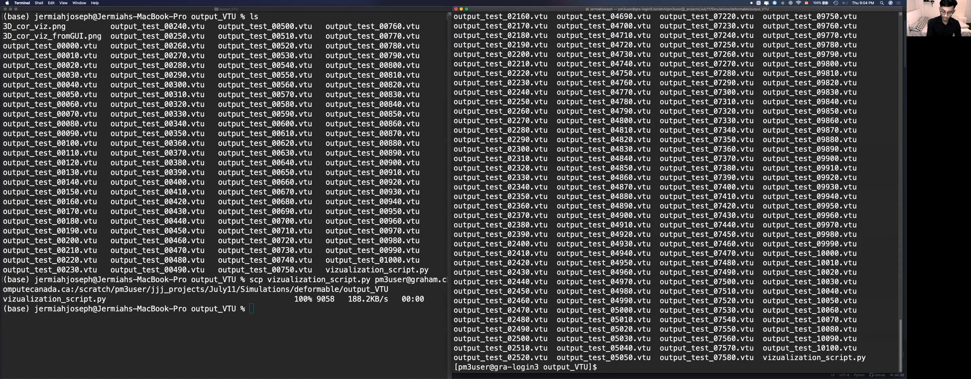
# Step: Run time pvbatch vizualization_script.py in the cluster's output_VTU folder
pyautogui.write('time pvbatch vizualization_script.py')
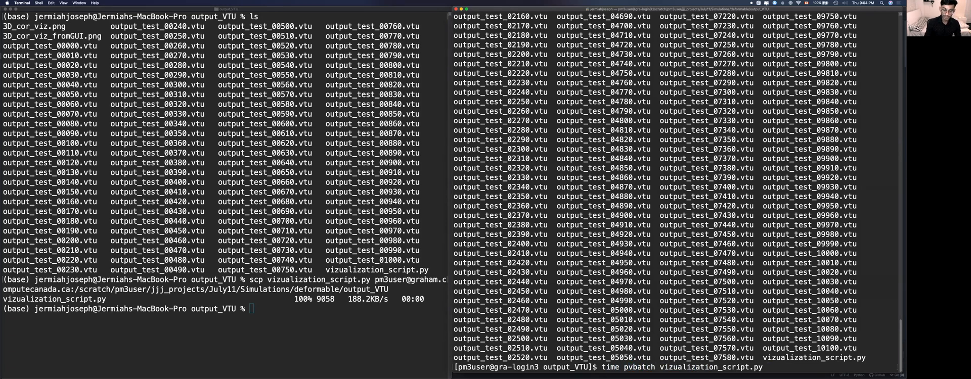
pyautogui.press('Return')
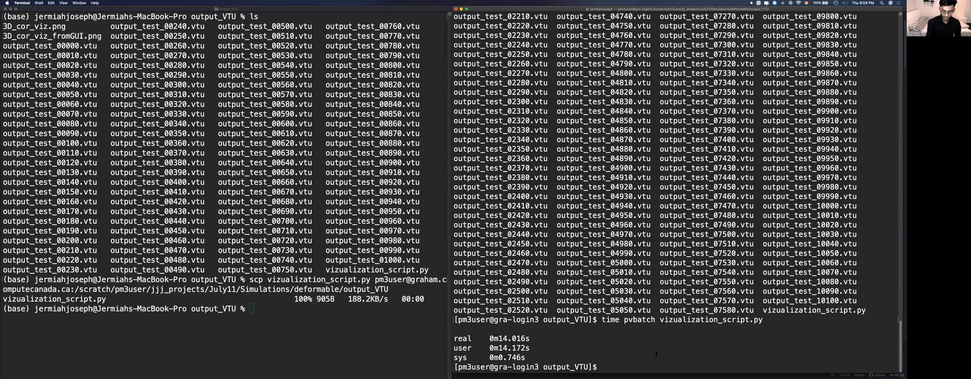
# Step: Clear the cluster session and list only the PNG files with ls *.png
pyautogui.press('super+k')
pyautogui.write('ls *.pngs')
pyautogui.press('BackSpace')
pyautogui.press('Return')
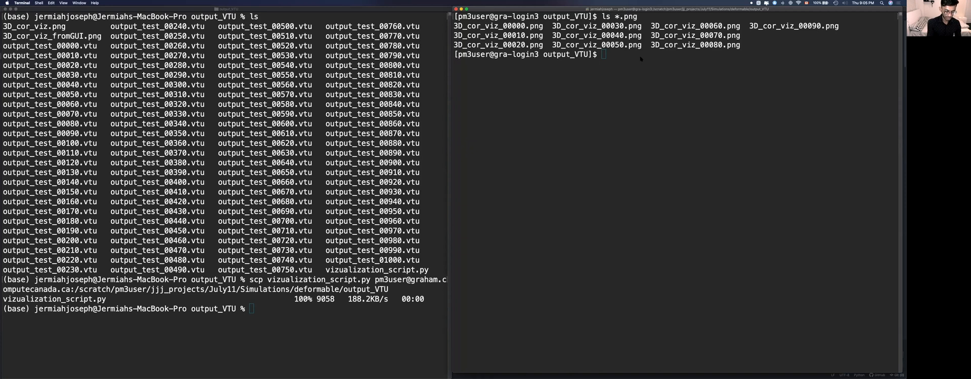
# Step: Create a 3D_output_PNGS folder in the cluster's output_VTU directory and move all PNG files into it
pyautogui.write('mkdir ')
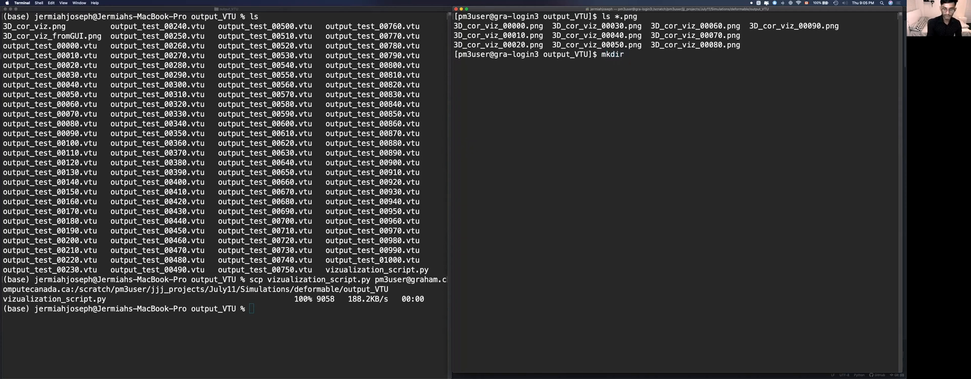
pyautogui.write('3D_output_PNGS')
pyautogui.press('Return')
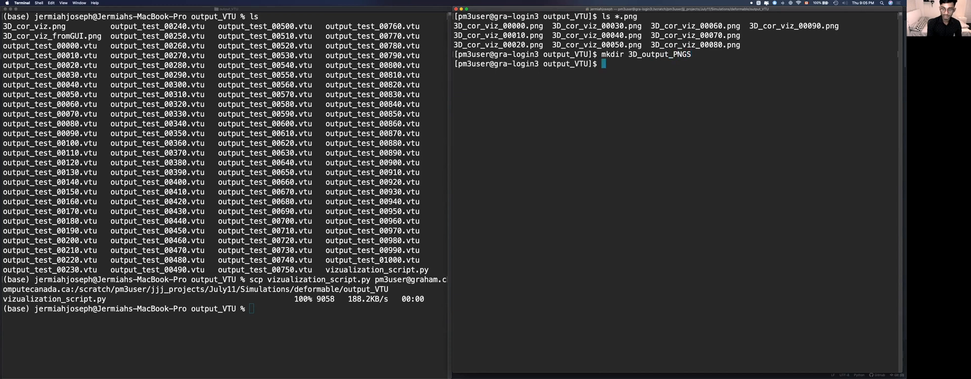
pyautogui.write('mv *.png ')
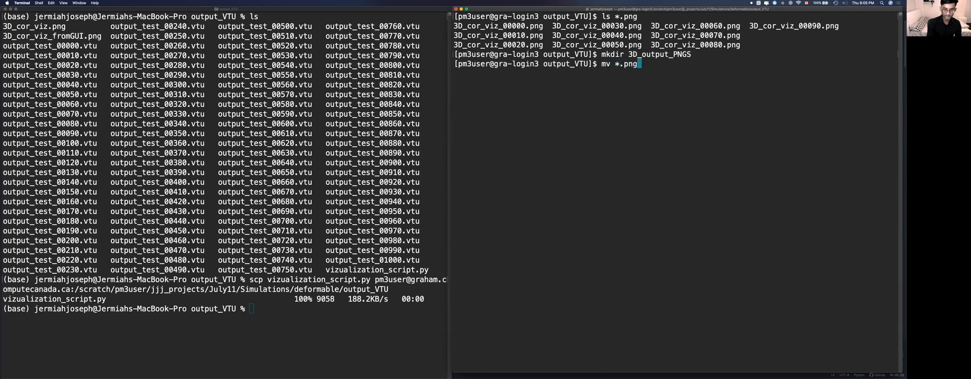
pyautogui.write('3D_')
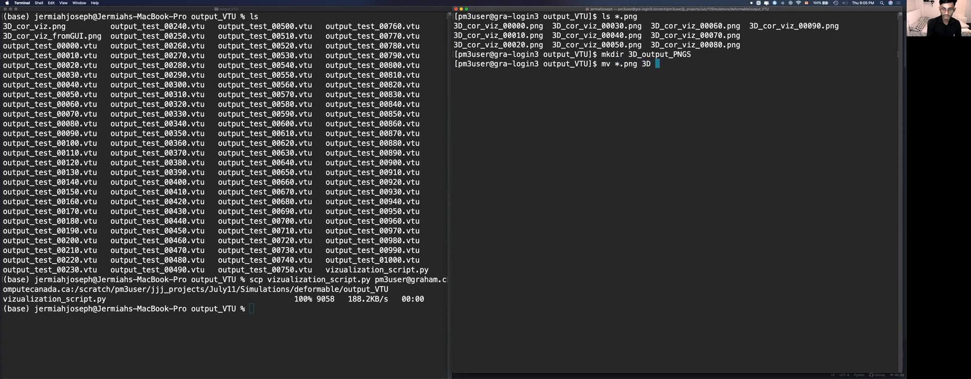
pyautogui.write('ou')
pyautogui.press('Tab')
pyautogui.press('Return')
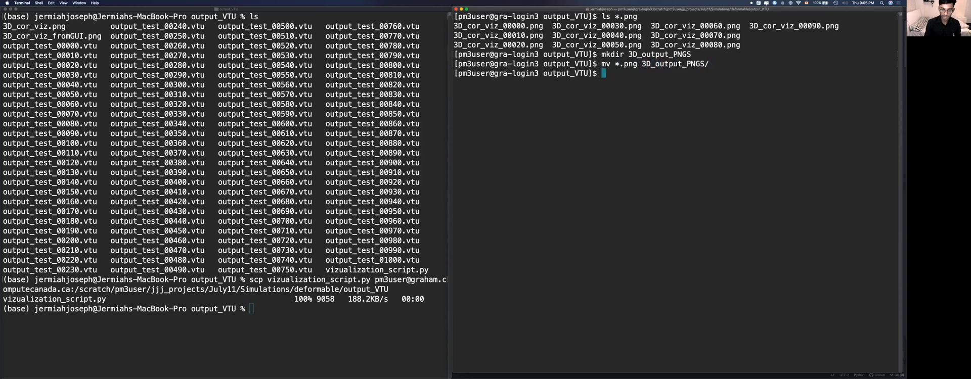
# Step: Change into 3D_output_PNGS on the cluster, clear the session and list the folder's files
pyautogui.hotkey('ctrl', 'l')
pyautogui.write('cd 3D_')
pyautogui.press('Tab')
pyautogui.press('Return')
pyautogui.hotkey('ctrl', 'l')
pyautogui.write('ls')
pyautogui.press('Return')
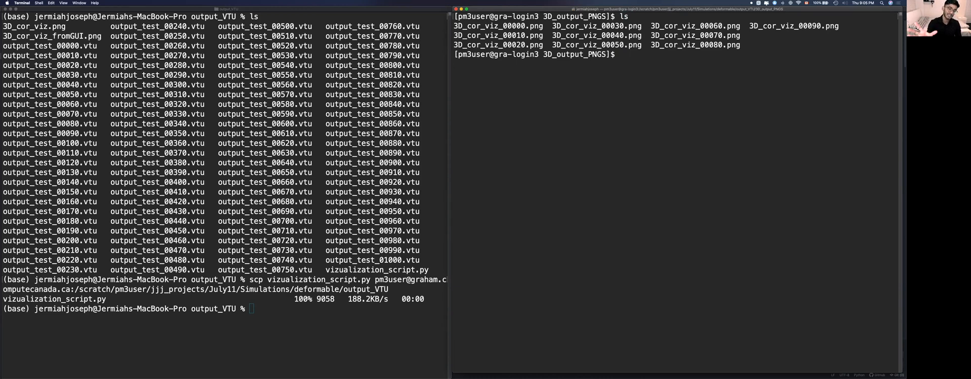
# Step: Print the cluster folder's full path and begin an scp -r command in the cleared local session with the account at graham.computecanada.ca as source
pyautogui.write('pwd')
pyautogui.press('Return')
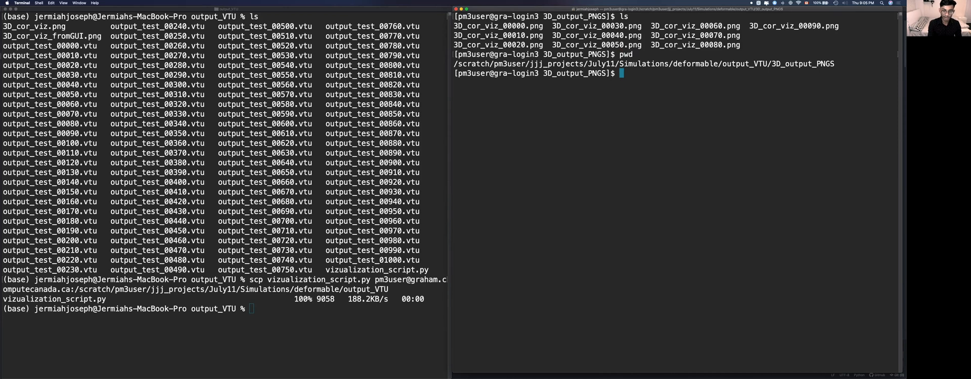
pyautogui.click(261, 247)
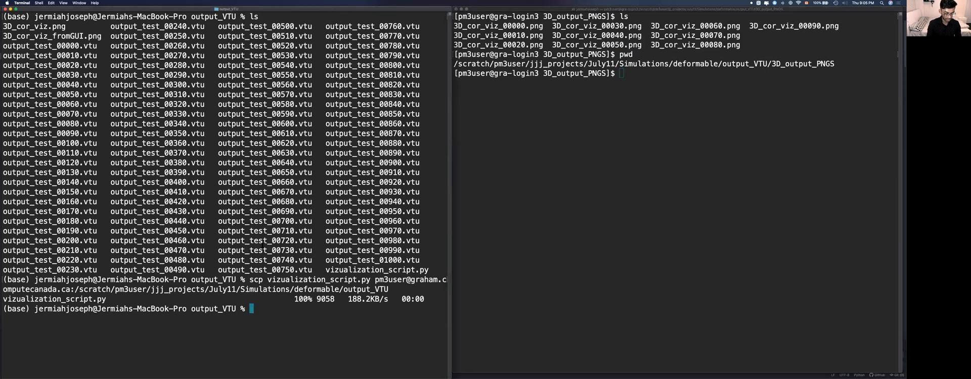
pyautogui.press('super+k')
pyautogui.write('scp ')
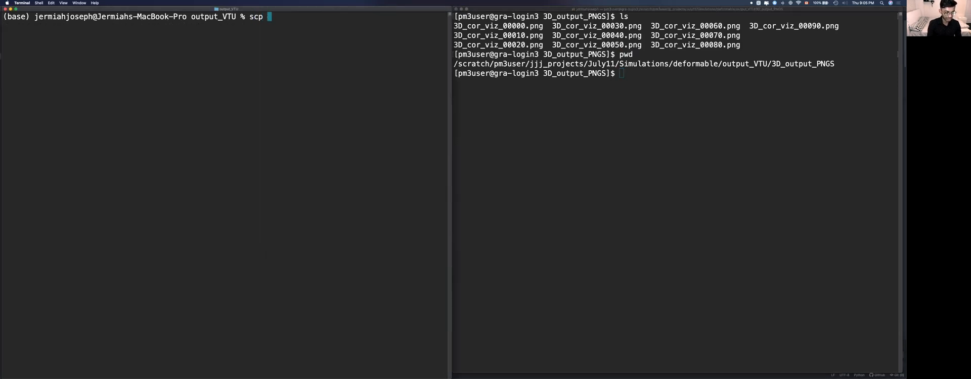
pyautogui.write('-r pm3user@grahamc')
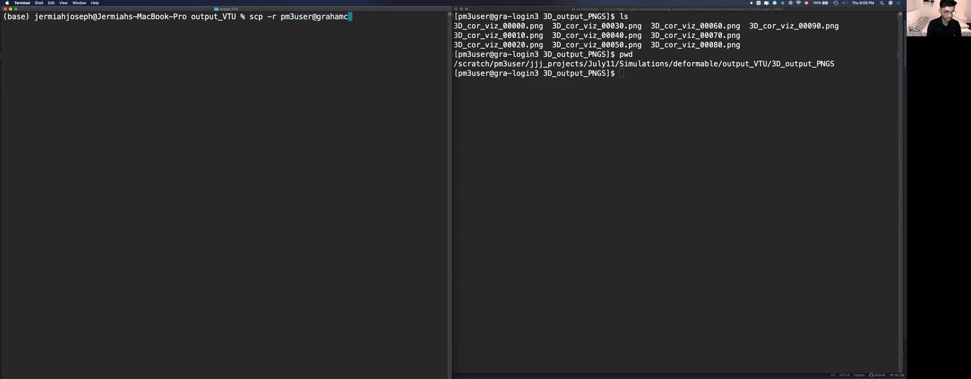
pyautogui.press('BackSpace')
pyautogui.write('.computec')
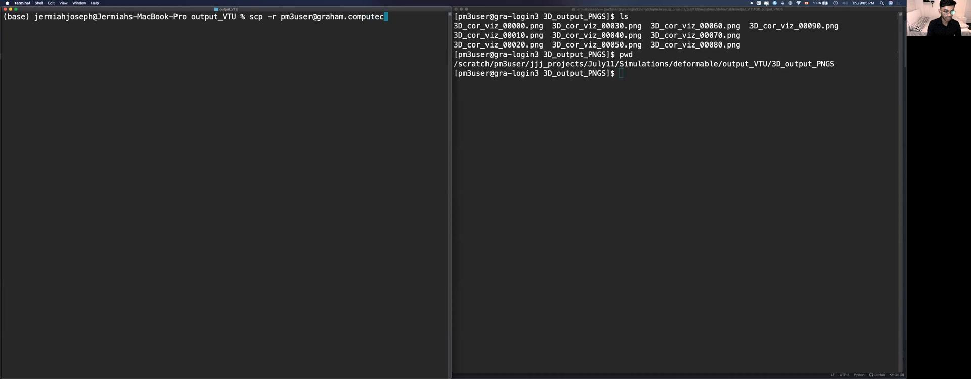
pyautogui.write('anada.ca:')
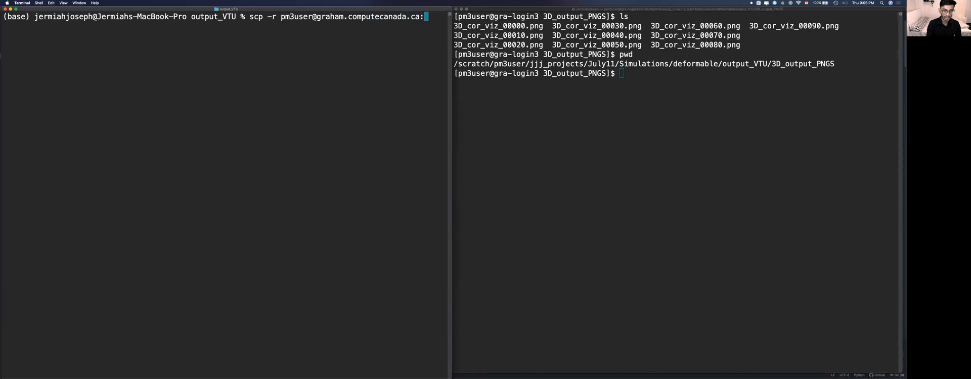
# Step: Add the copied 3D_output_PNGS path to the scp source and run the transfer with the current local folder (.) as destination
pyautogui.moveTo(835, 64); pyautogui.dragTo(454, 64)
pyautogui.press('super+c')
pyautogui.click(435, 18)
pyautogui.press('super+v')
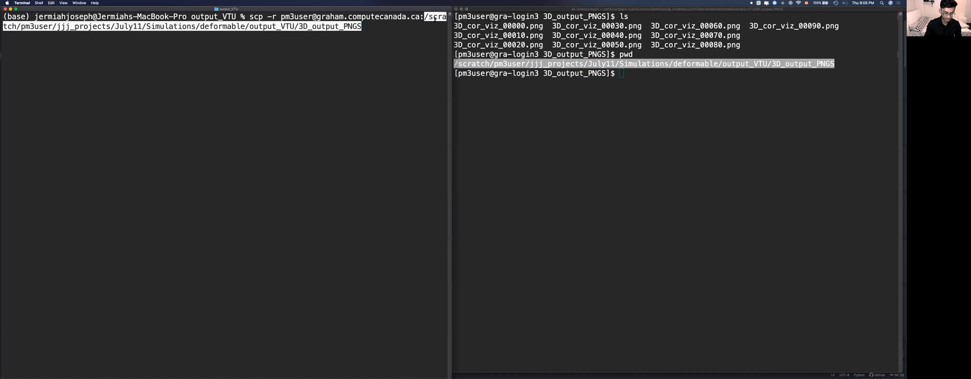
pyautogui.press('Return')
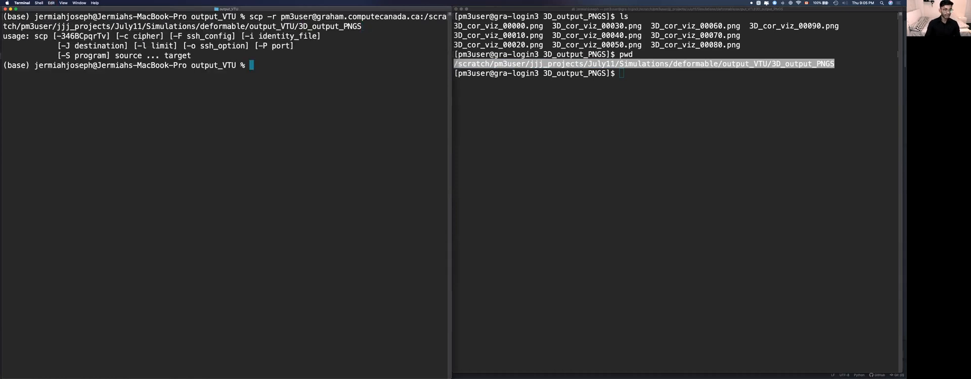
pyautogui.press('Up')
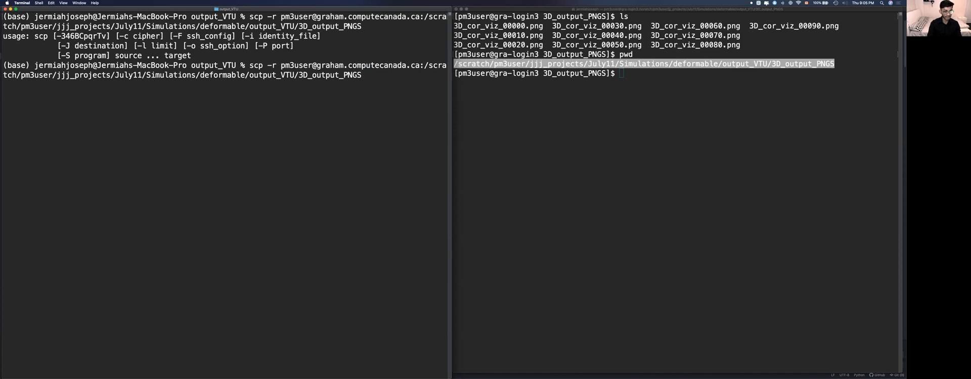
pyautogui.write('.')
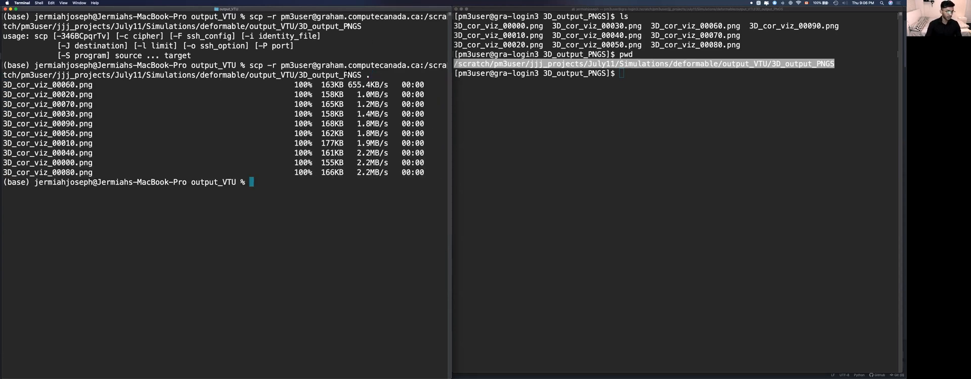
# Step: Clear the local session, change into the downloaded 3D_output_PNGS folder and list its files
pyautogui.press('super+k')
pyautogui.write('cd 3d')
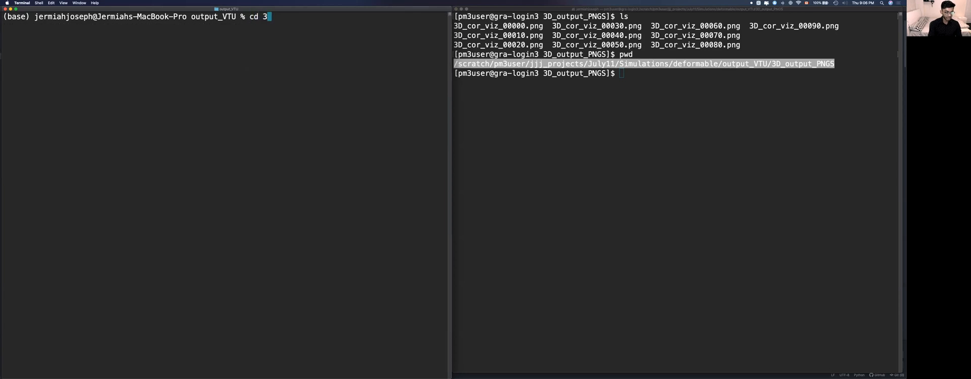
pyautogui.press('Tab')
pyautogui.press('Return')
pyautogui.press('Up')
pyautogui.press('Tab')
pyautogui.write('o')
pyautogui.press('Tab')
pyautogui.press('Return')
pyautogui.press('super+k')
pyautogui.write('ls')
pyautogui.press('Return')
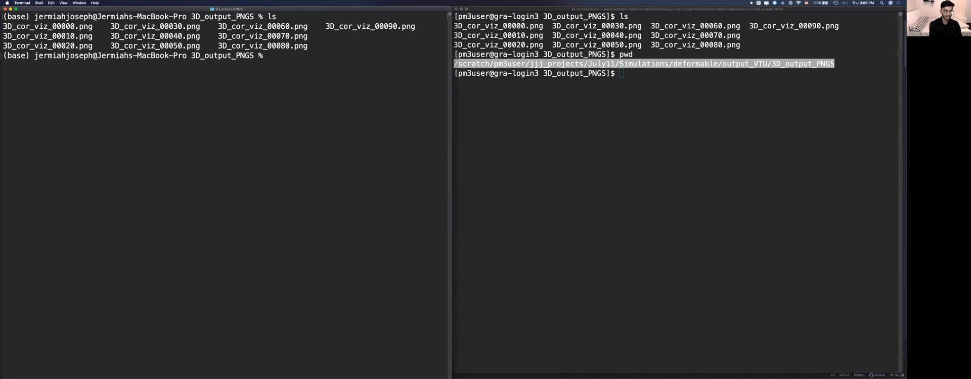
# Step: Open 3D_cor_viz_00070.png from the local session to inspect the rendered image, and return to the terminal
pyautogui.write('open')
pyautogui.doubleClick(269, 36)
pyautogui.press('super+c')
pyautogui.press('super+v')
pyautogui.press('Return')
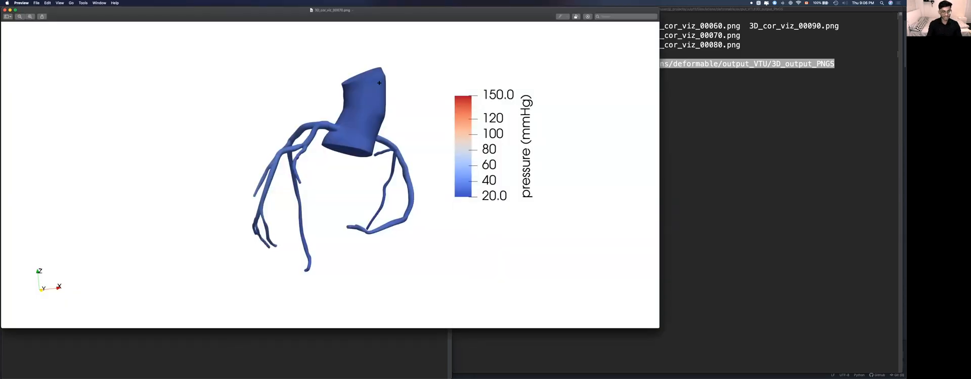
pyautogui.click(5, 10)
pyautogui.press('super+grave')
pyautogui.click(341, 55)
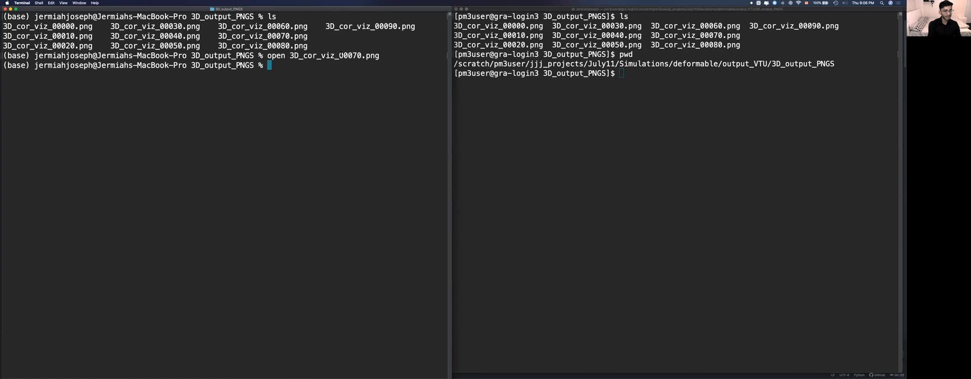
# Step: Combine the images into a looping GIF by running convert -delay 0 3D_cor_viz_*.png -loop 0 animation.gif locally
pyautogui.write('convert ')
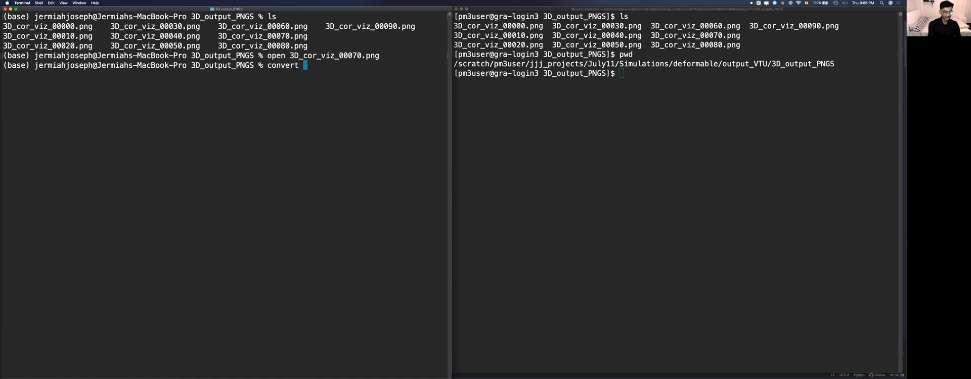
pyautogui.write('-delay 0 ')
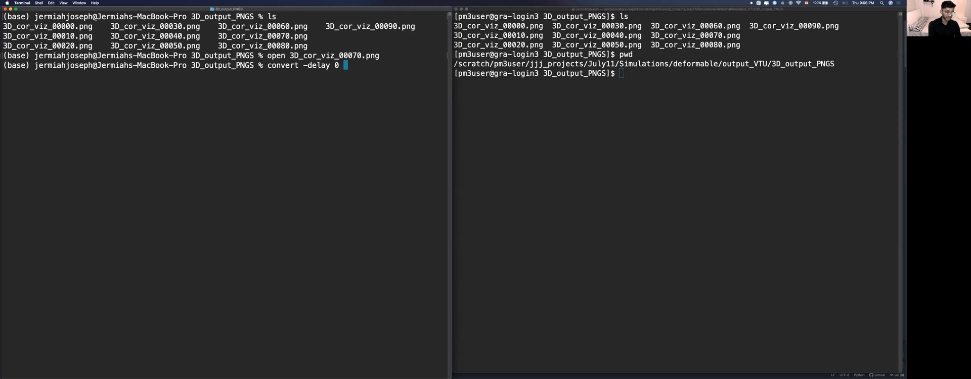
pyautogui.write('3D_cor_viz_00')
pyautogui.press('BackSpace')
pyautogui.press('BackSpace')
pyautogui.write('*.png -loop 0 animation.gif')
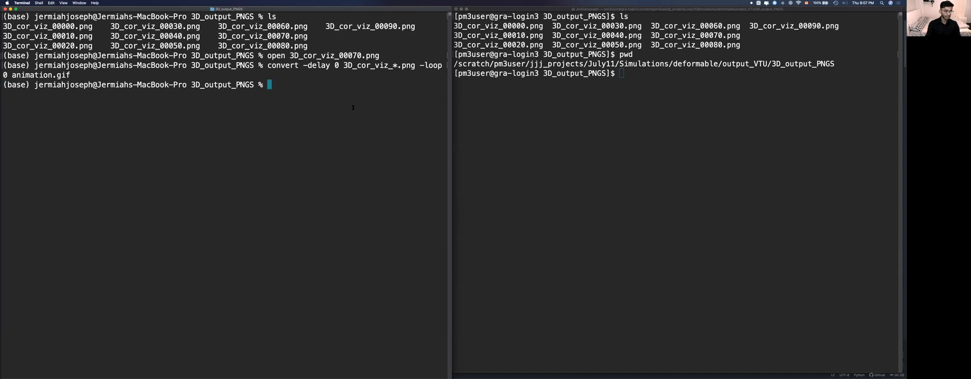
# Step: Switch to Finder and browse through output_VTU into the 3D_output_PNGS folder
pyautogui.press('super+Tab')
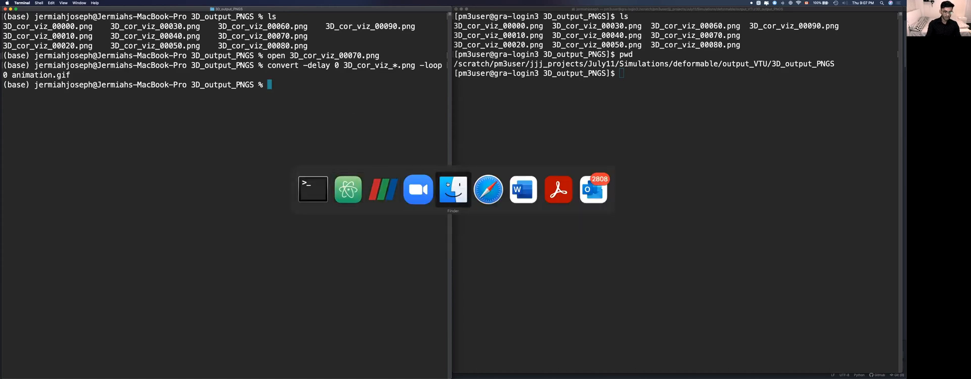
pyautogui.click(367, 23)
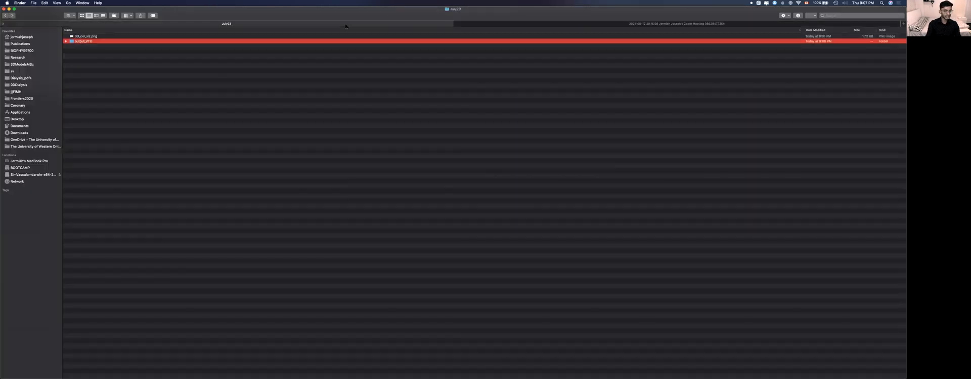
pyautogui.doubleClick(72, 41)
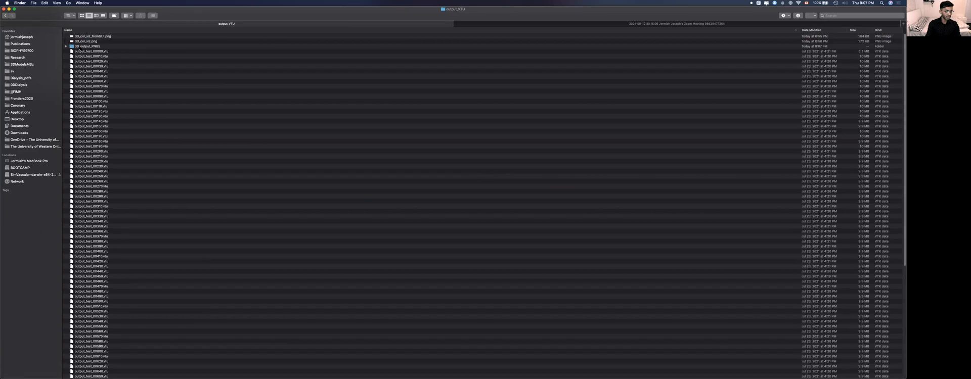
pyautogui.scroll(-10, 113, 314)
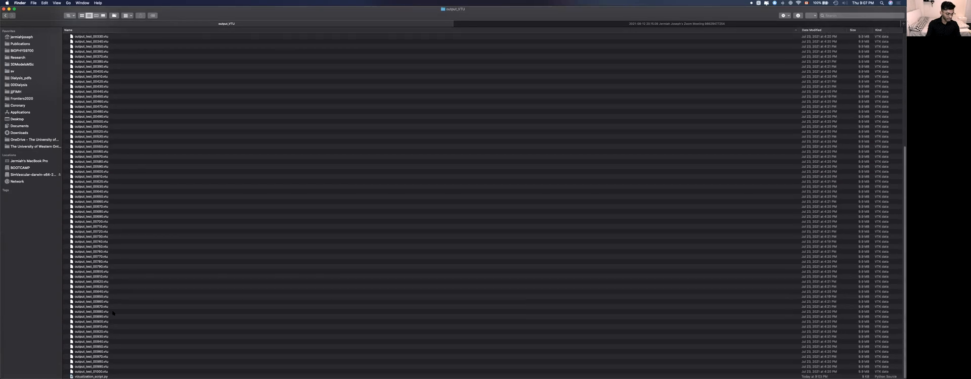
pyautogui.scroll(10, 110, 358)
pyautogui.doubleClick(88, 46)
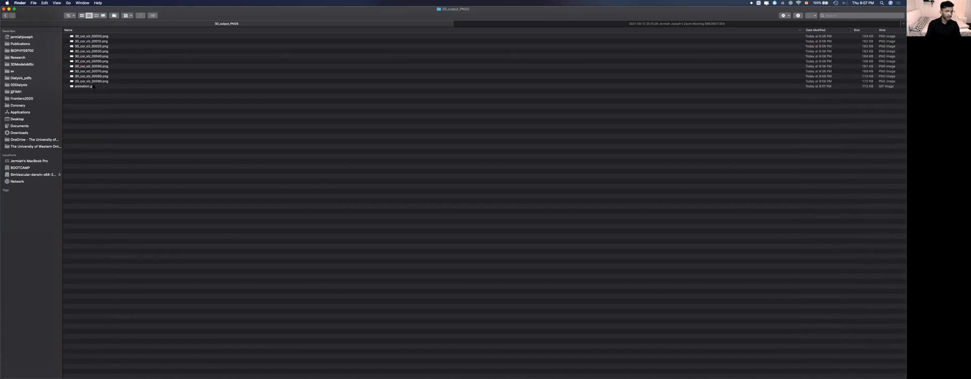
# Step: Open animation.gif with Google Chrome to view the animation, close it and switch back to Terminal
pyautogui.click(94, 86)
pyautogui.press('super+plus')
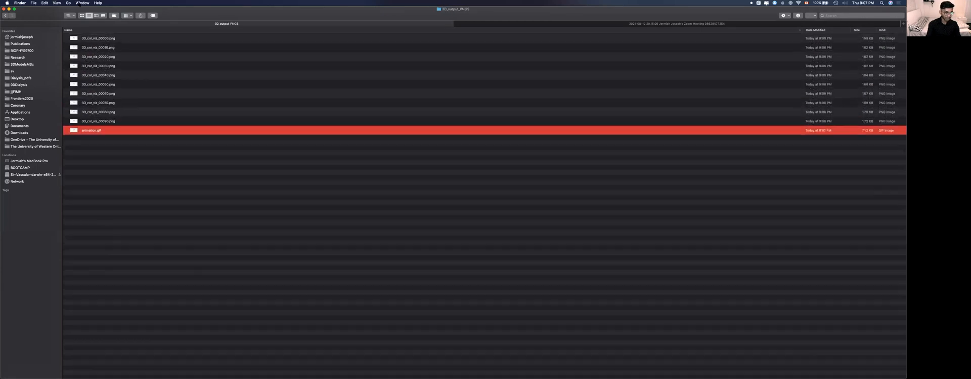
pyautogui.rightClick(102, 132)
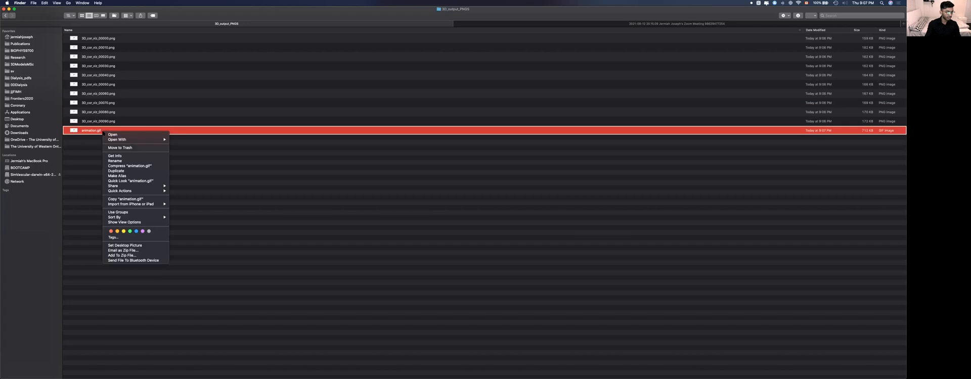
pyautogui.moveTo(130, 141)
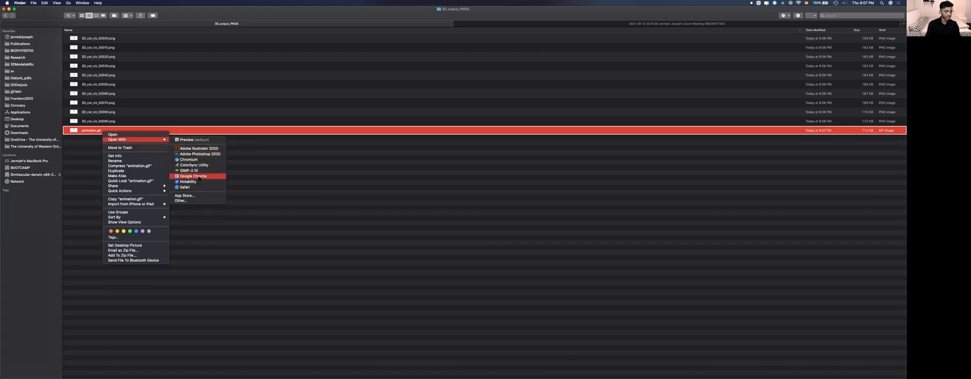
pyautogui.click(198, 177)
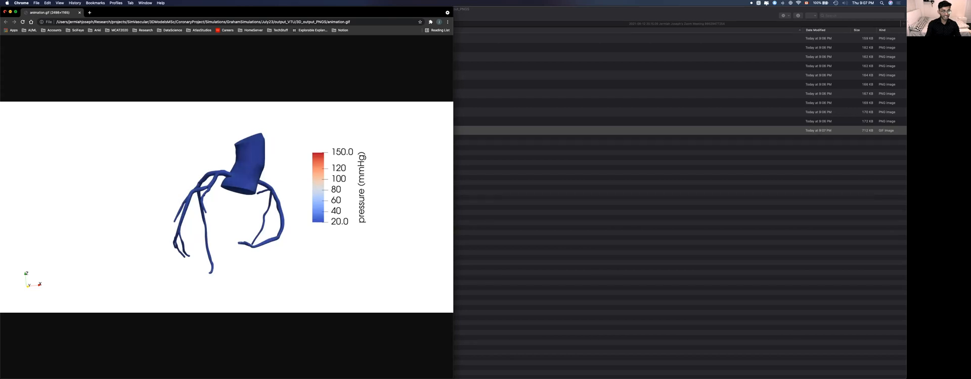
pyautogui.press('super+w')
pyautogui.press('super+Tab')
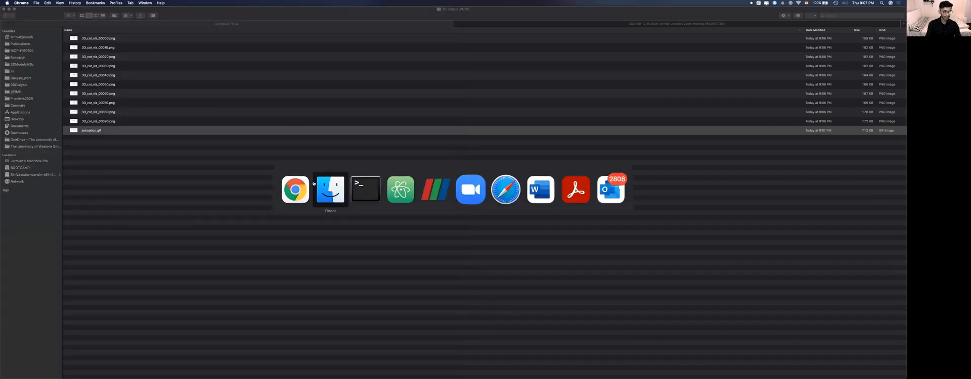
pyautogui.click(375, 186)
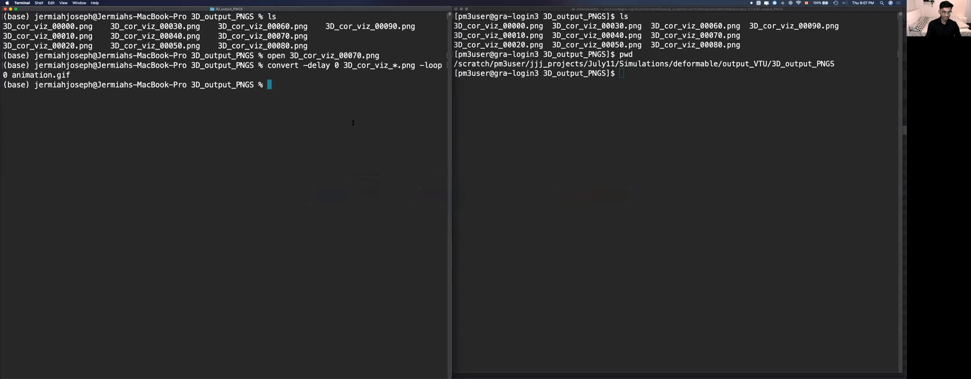